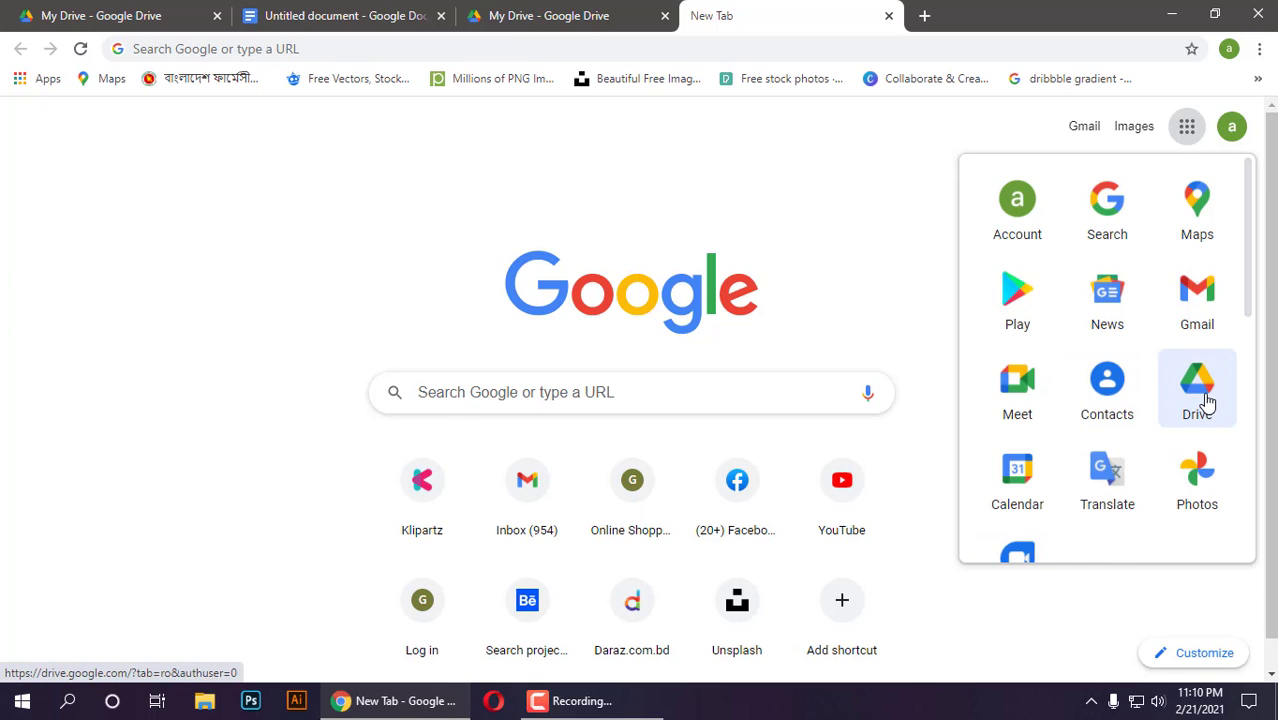
# - Open Google Drive and create a new blank Google Docs document
pyautogui.click(1207, 401)
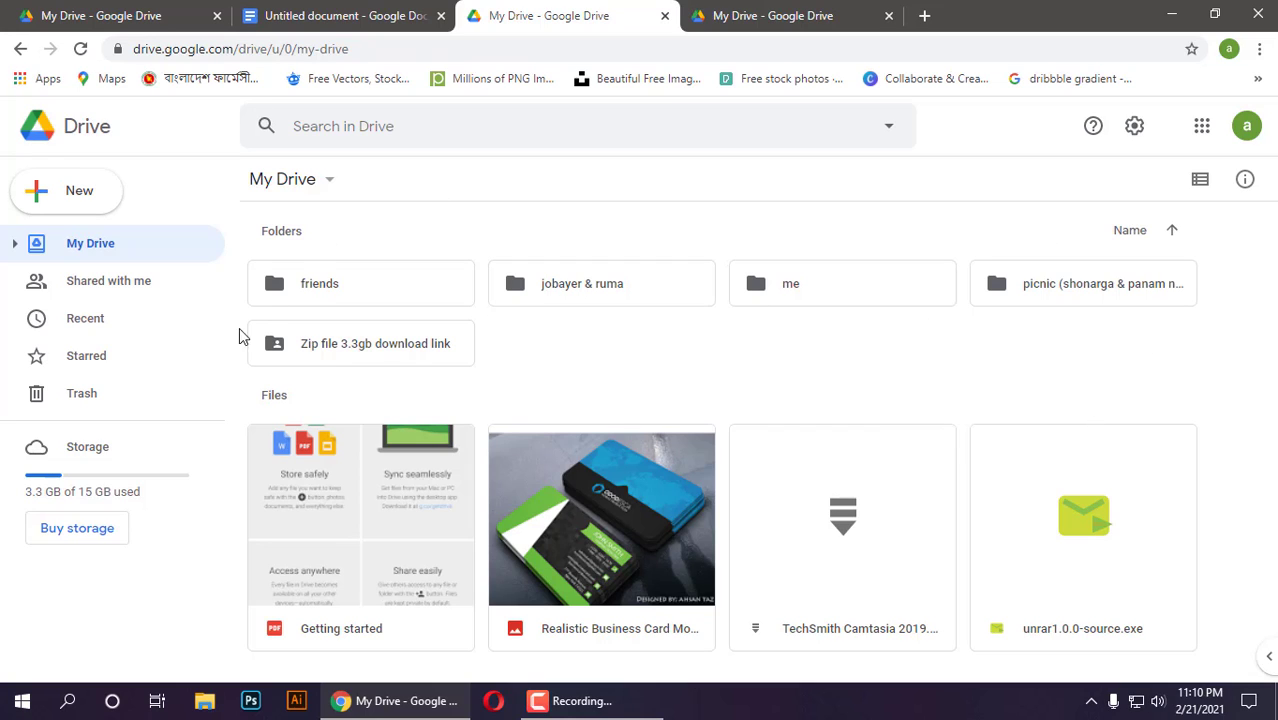
pyautogui.click(55, 195)
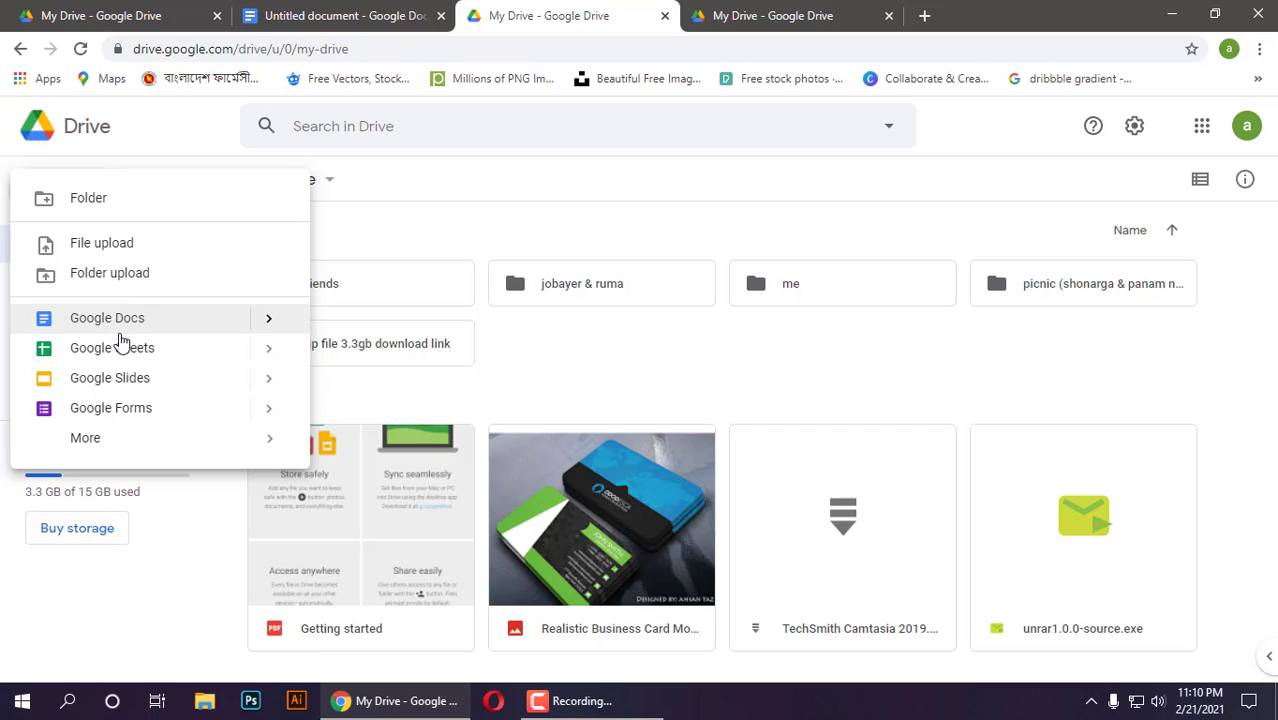
pyautogui.click(251, 326)
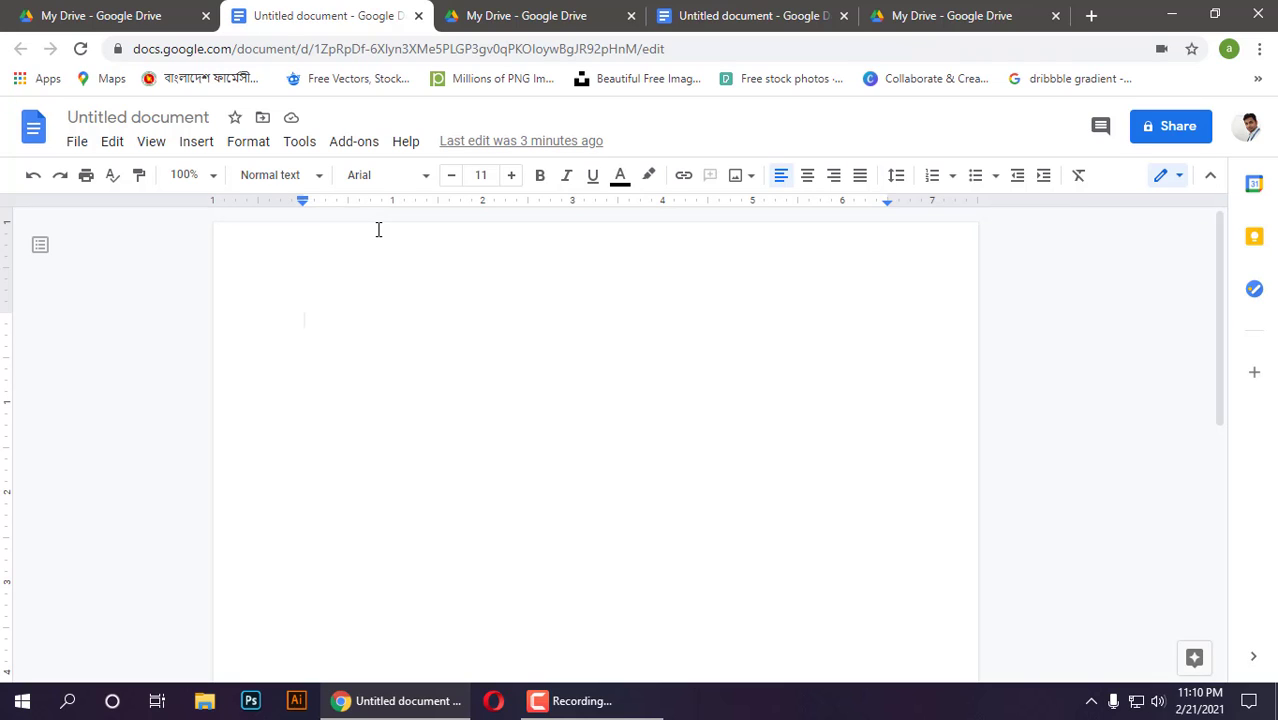
# - Open the full font catalogue for the document and filter it to Bengali scripts
pyautogui.click(427, 184)
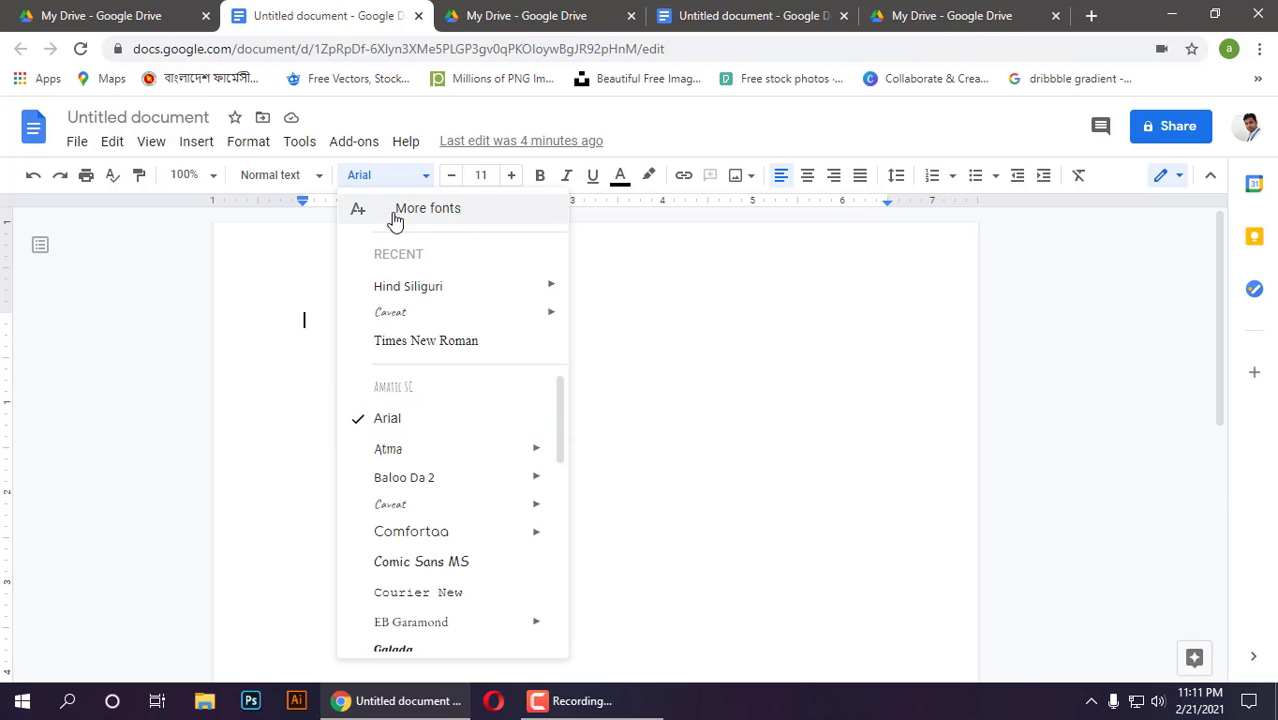
pyautogui.click(447, 214)
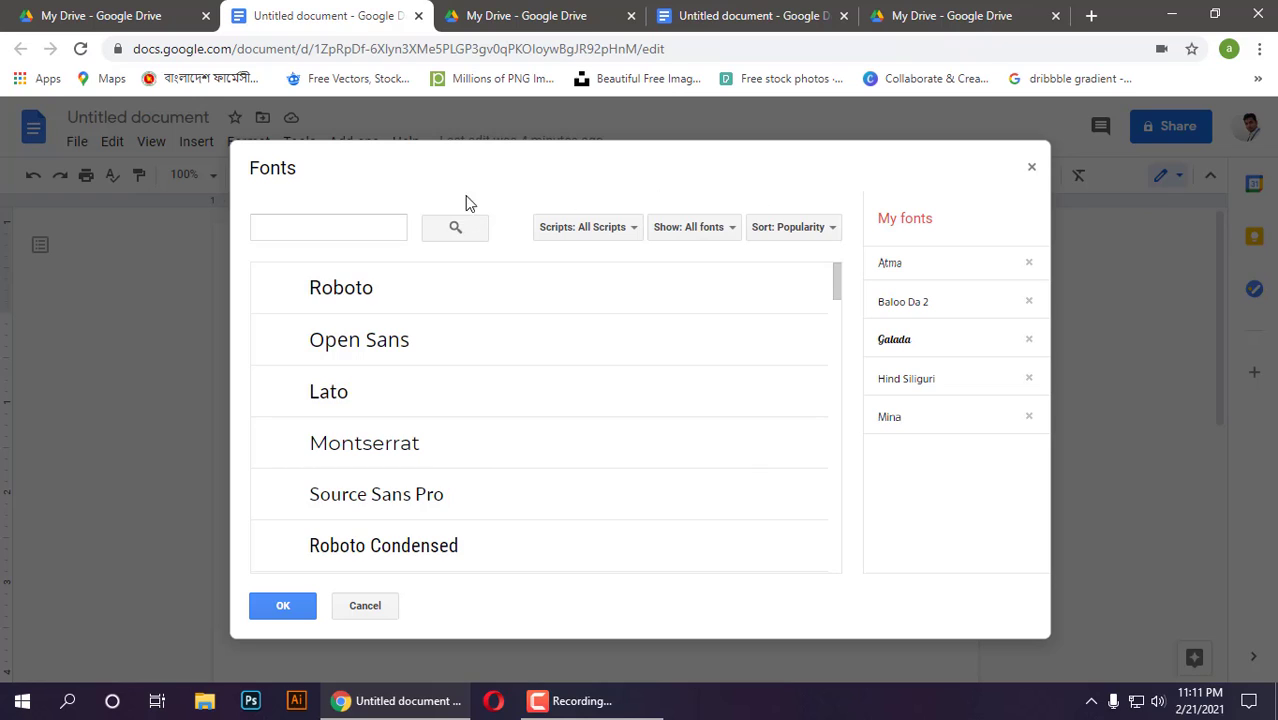
pyautogui.click(626, 233)
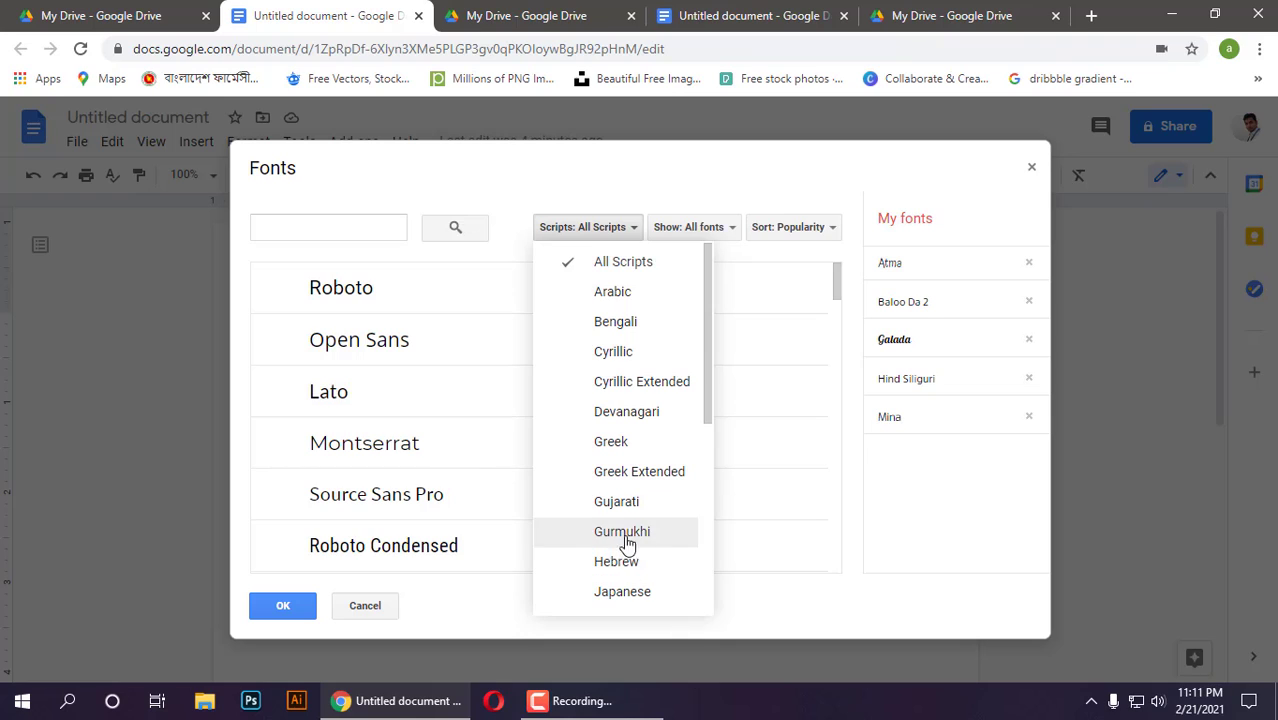
pyautogui.click(628, 327)
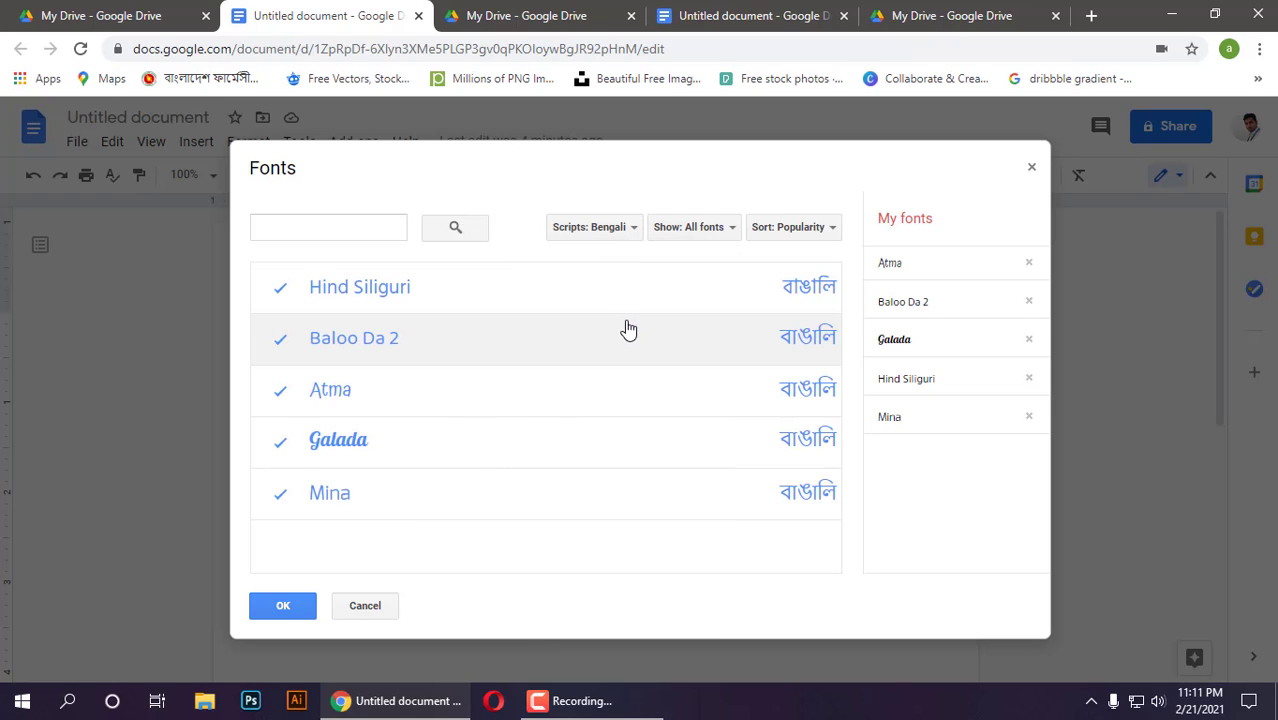
# - Remove the Bengali fonts Hind Siliguri, Baloo Da 2, Atma, Galada and Mina from My fonts
pyautogui.click(281, 291)
pyautogui.click(281, 340)
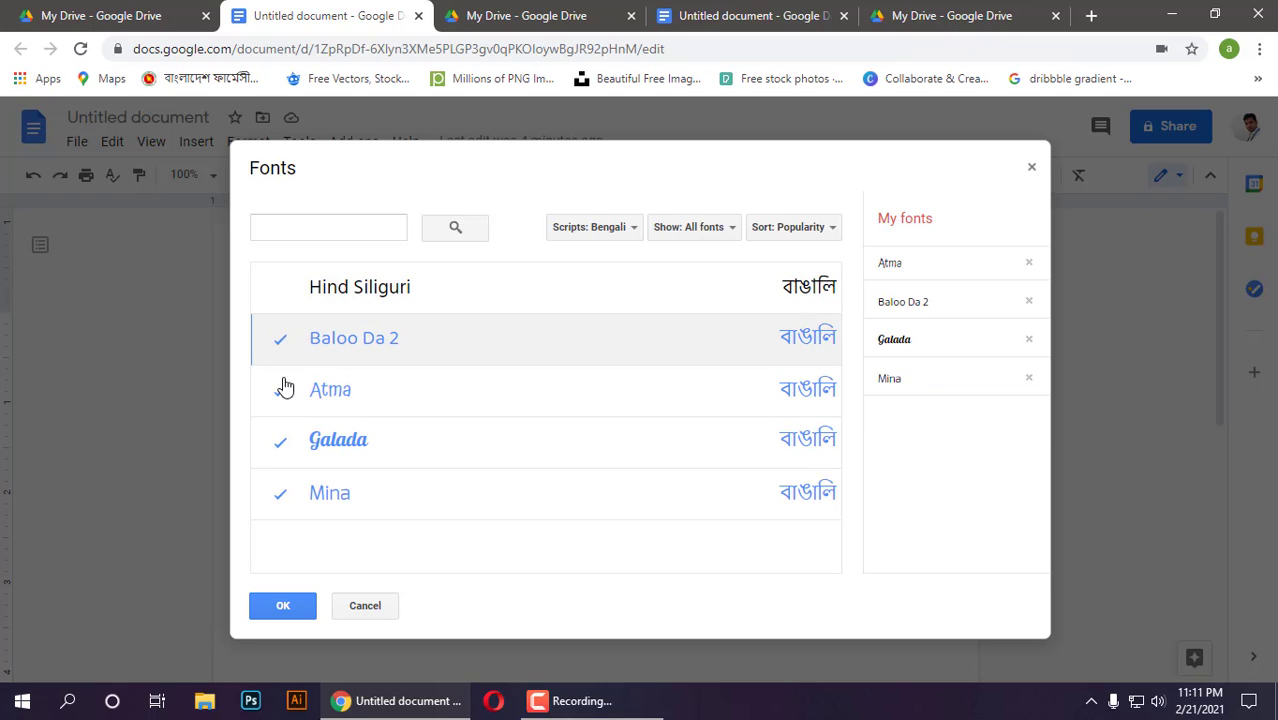
pyautogui.click(284, 453)
pyautogui.click(280, 492)
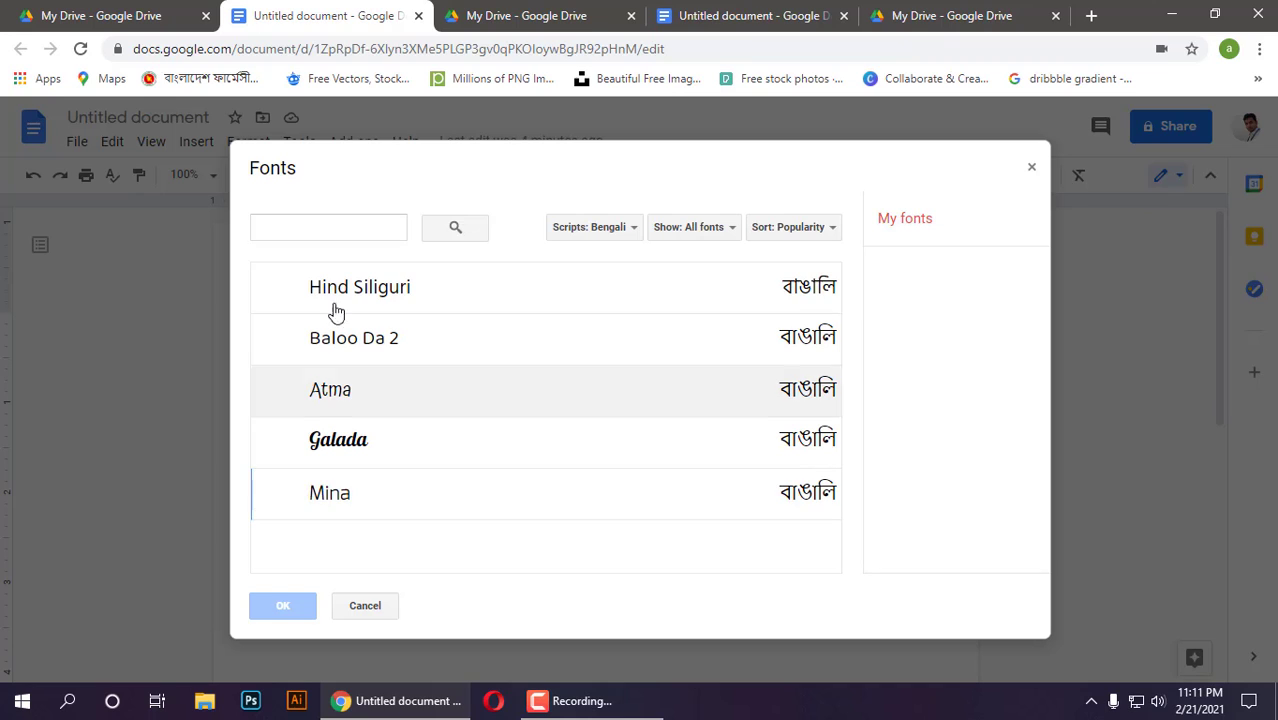
# - Add Hind Siliguri, Baloo Da 2, Atma, Galada and Mina to My fonts and confirm the selection
pyautogui.click(285, 288)
pyautogui.click(288, 343)
pyautogui.click(294, 393)
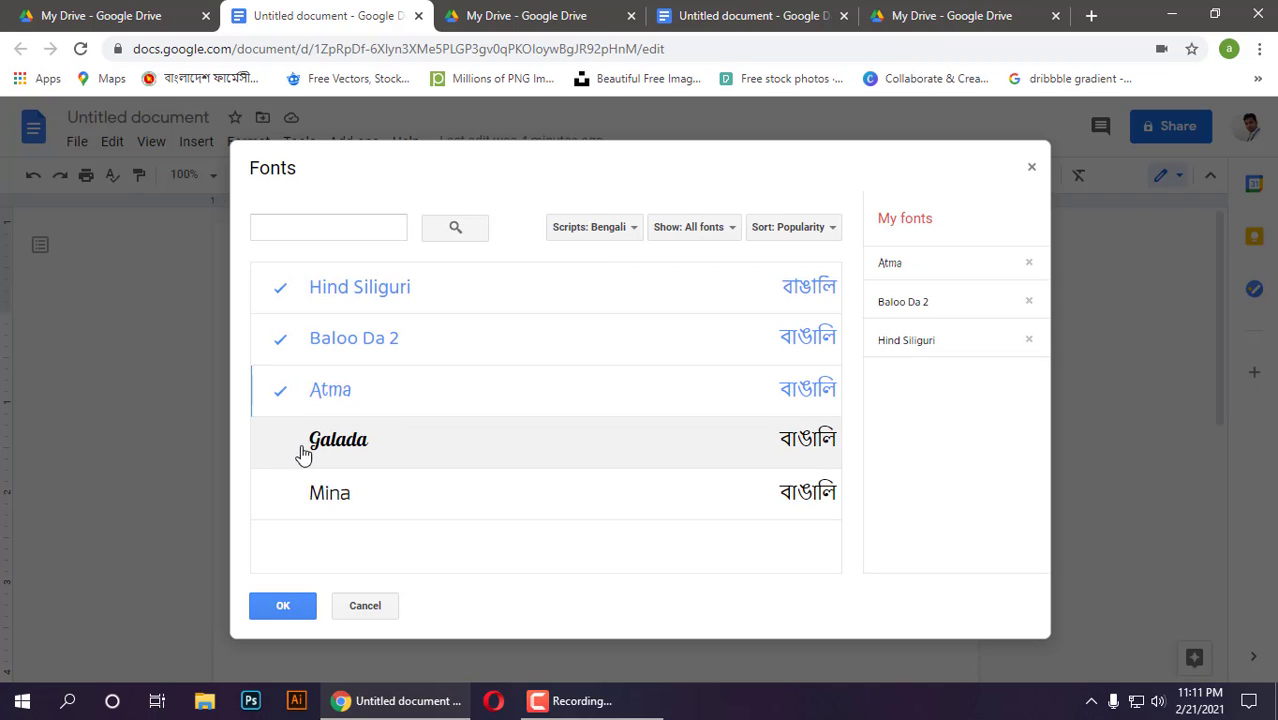
pyautogui.click(303, 453)
pyautogui.click(312, 500)
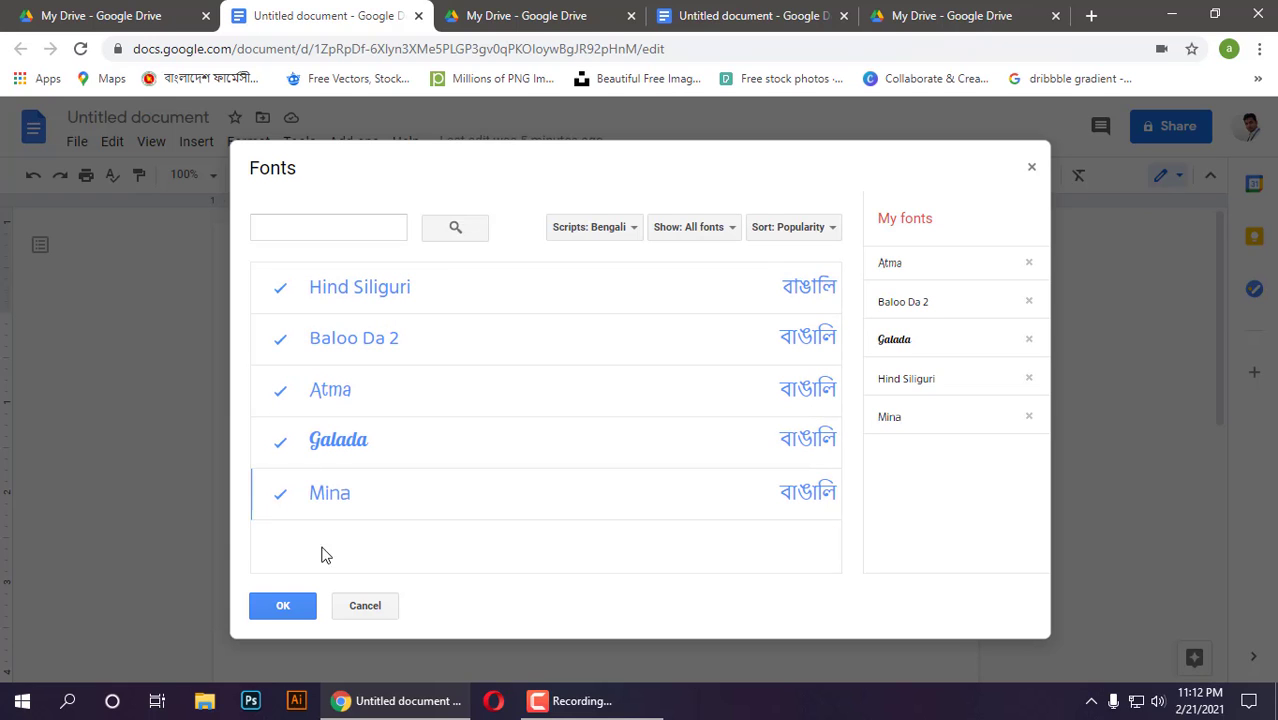
pyautogui.click(302, 610)
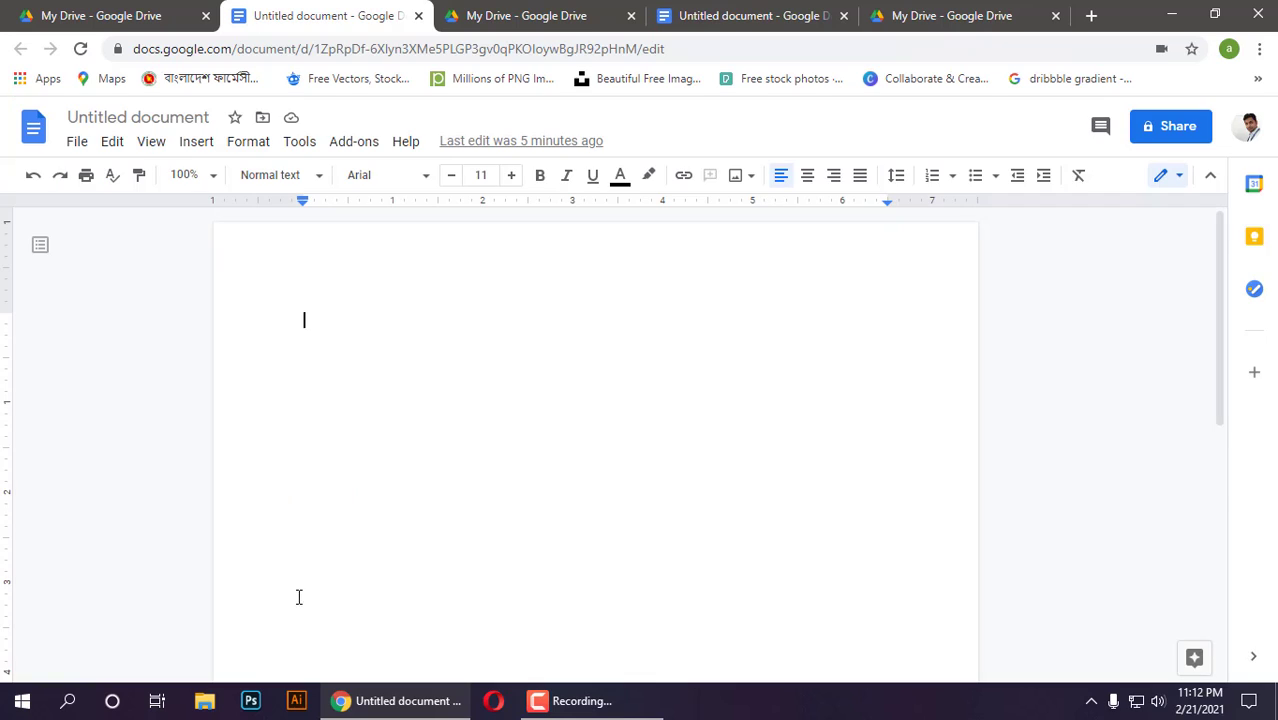
# - Set the document font to Hind Siliguri in the Normal weight
pyautogui.click(425, 178)
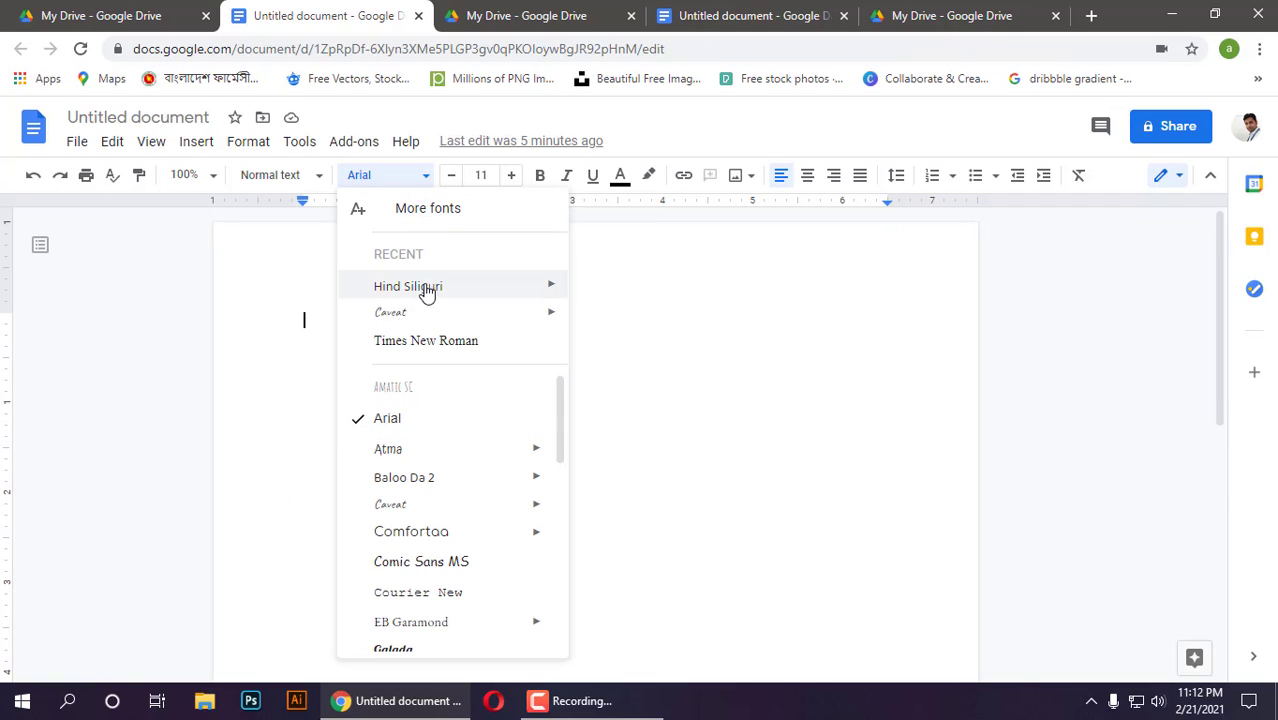
pyautogui.moveTo(478, 307)
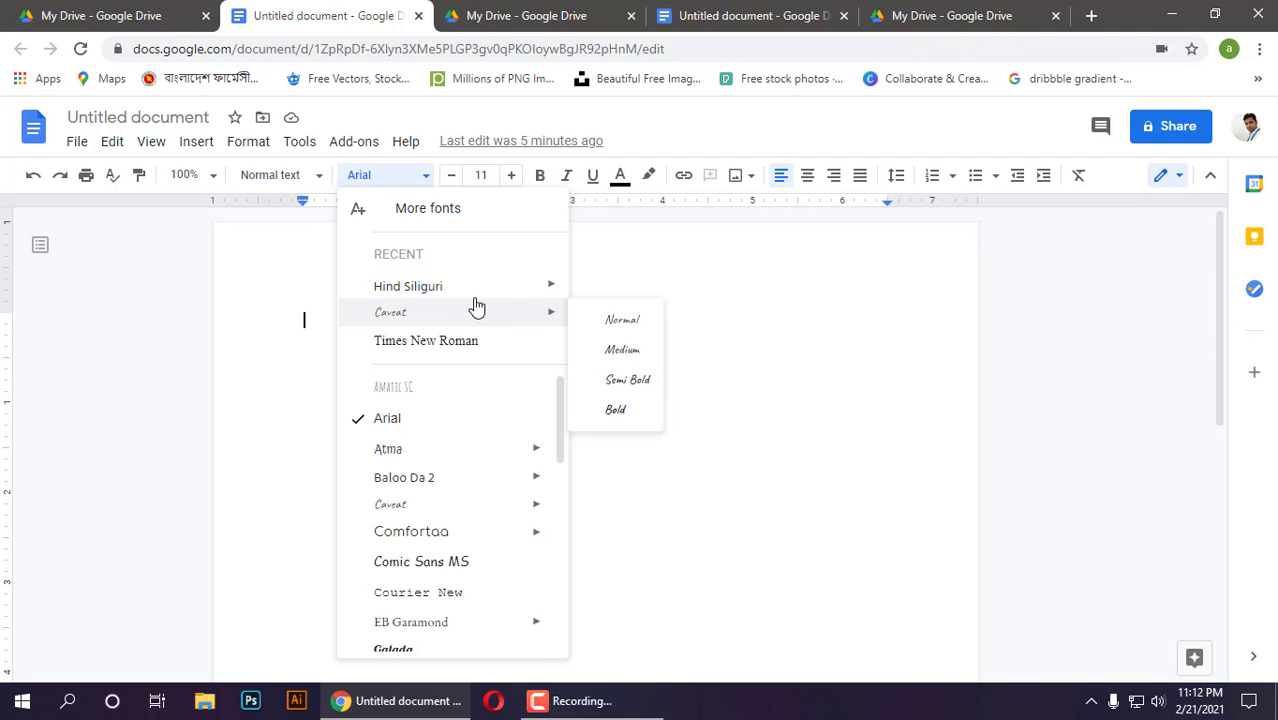
pyautogui.moveTo(510, 294)
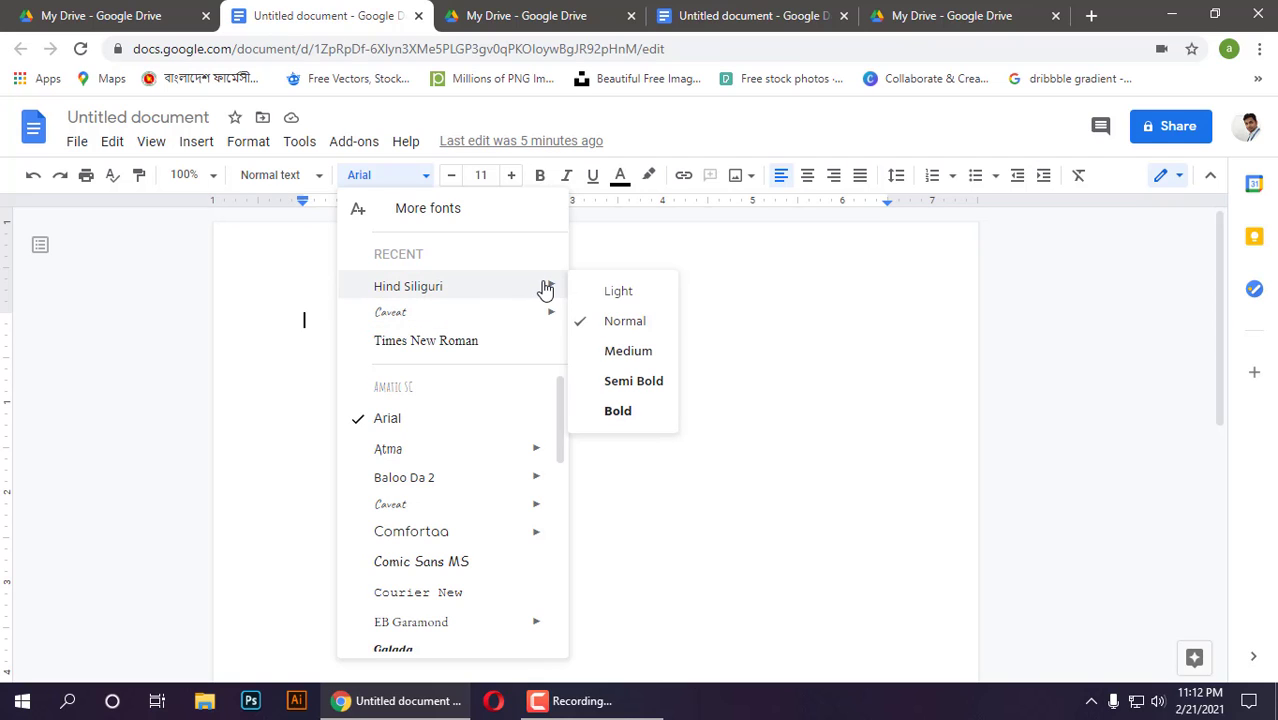
pyautogui.click(620, 325)
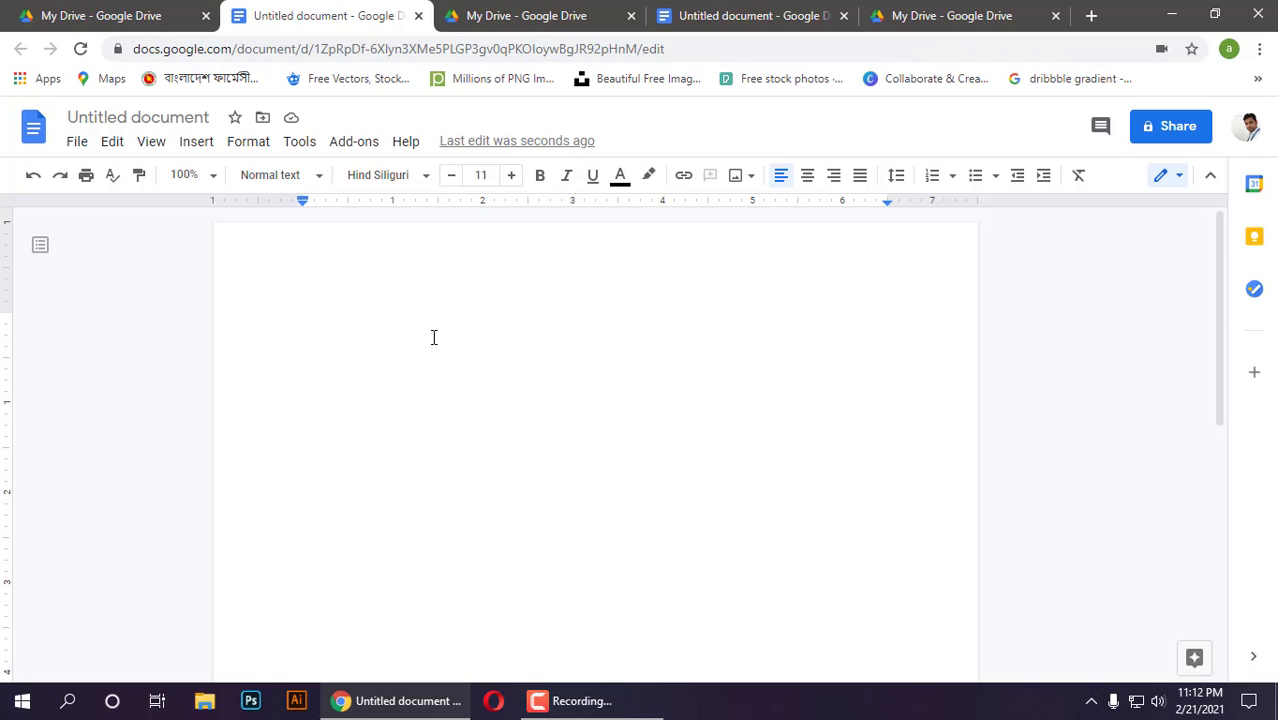
# - Try the font with the sample text "iujhfdgjk" and erase it again
pyautogui.write('iujhfdgjk')
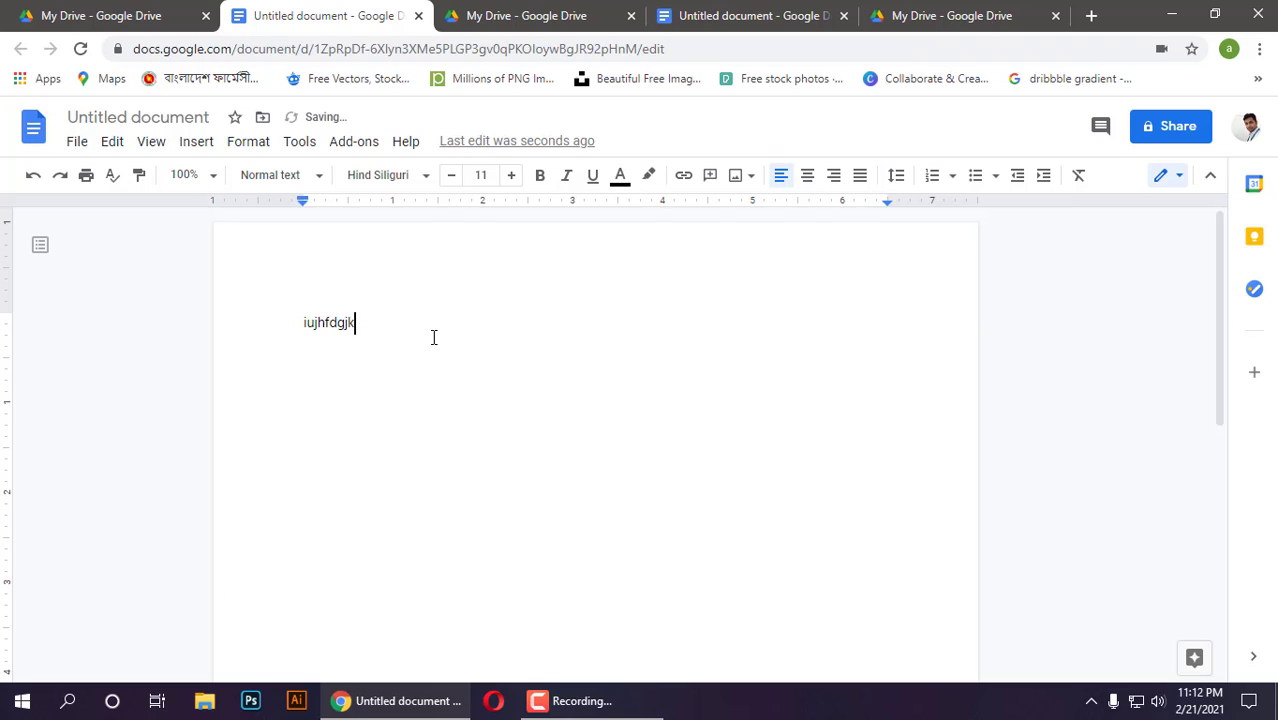
pyautogui.press('BackSpace')
pyautogui.press('BackSpace')
pyautogui.press('BackSpace')
pyautogui.press('BackSpace')
pyautogui.press('BackSpace')
pyautogui.press('BackSpace')
pyautogui.press('BackSpace')
pyautogui.press('BackSpace')
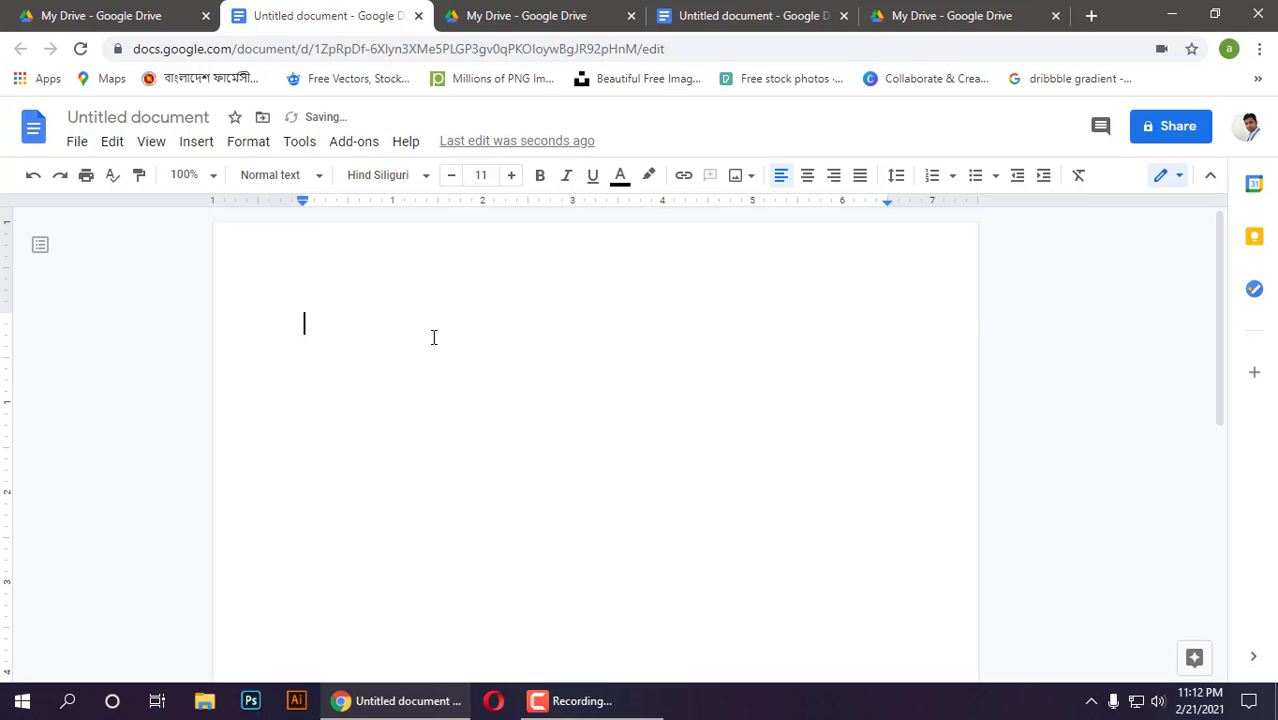
# - Set the font size to 30, try it with a few sample letters and erase them
pyautogui.click(513, 177)
pyautogui.write('k')
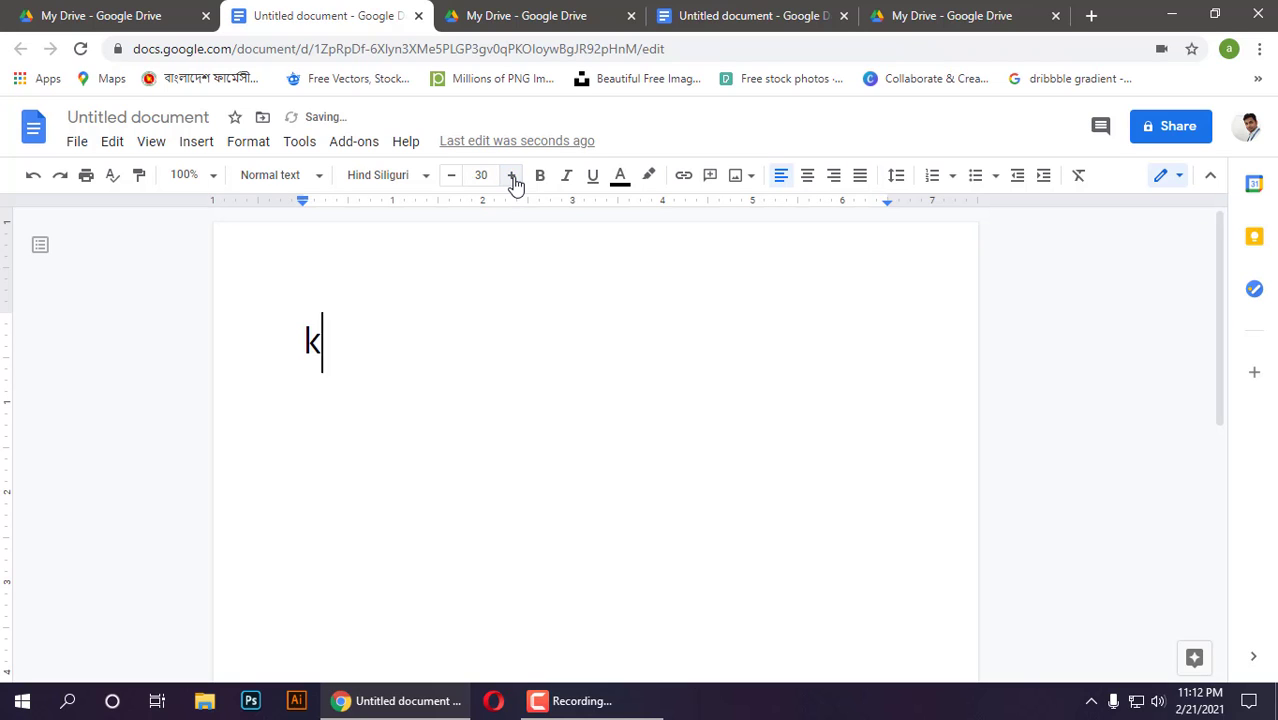
pyautogui.write('bhvbcx')
pyautogui.press('BackSpace')
pyautogui.press('BackSpace')
pyautogui.press('BackSpace')
pyautogui.press('BackSpace')
pyautogui.press('BackSpace')
pyautogui.press('BackSpace')
pyautogui.press('BackSpace')
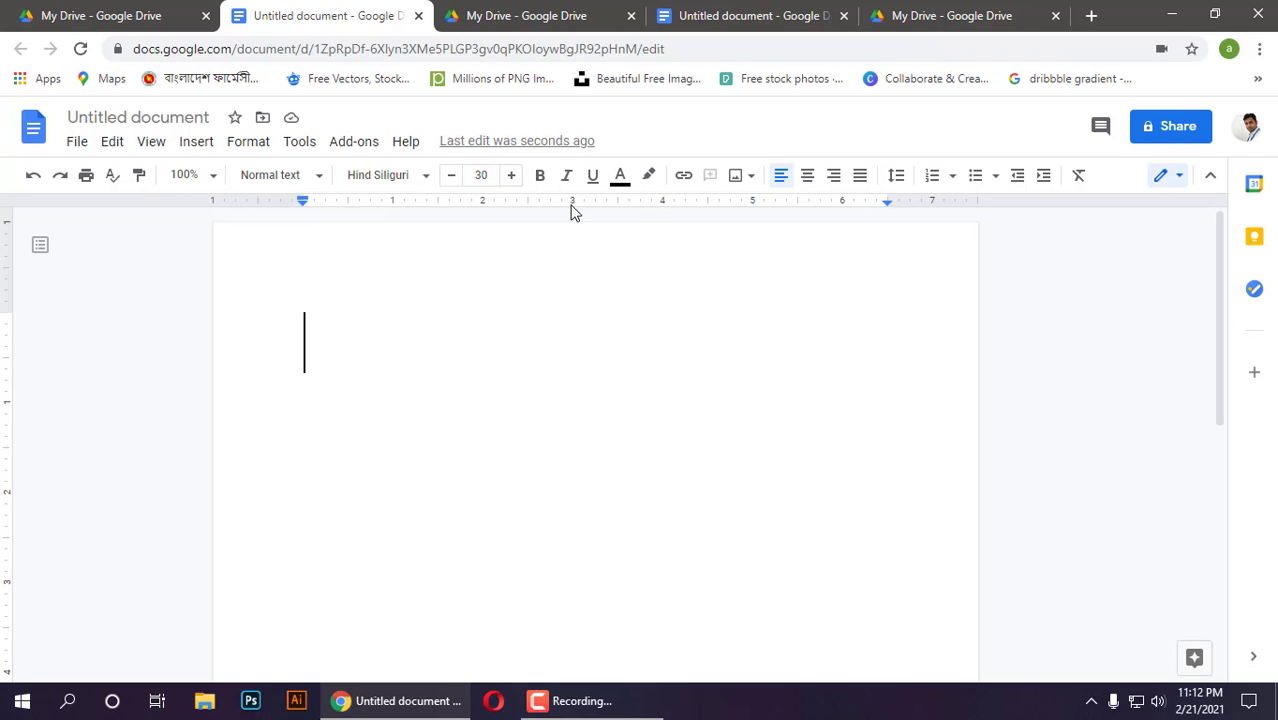
# - Open voice typing and set its language to বাংলা (বাংলাদেশ)
pyautogui.click(300, 145)
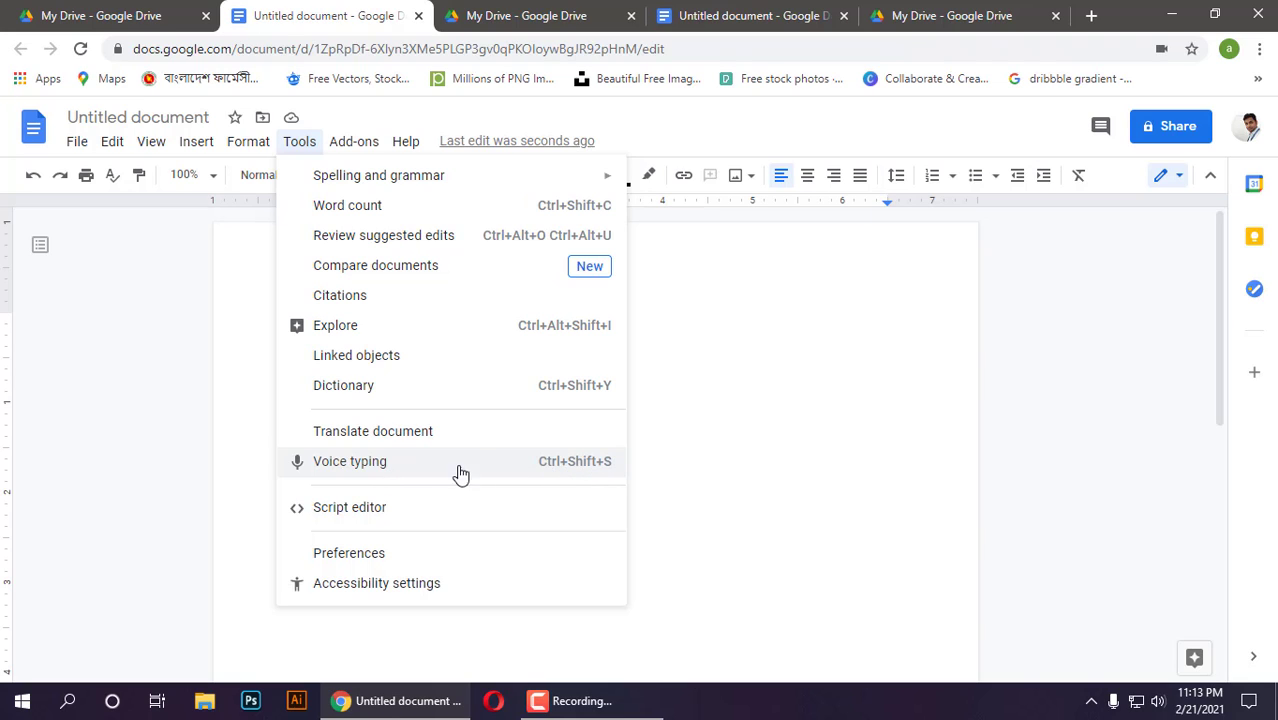
pyautogui.click(360, 462)
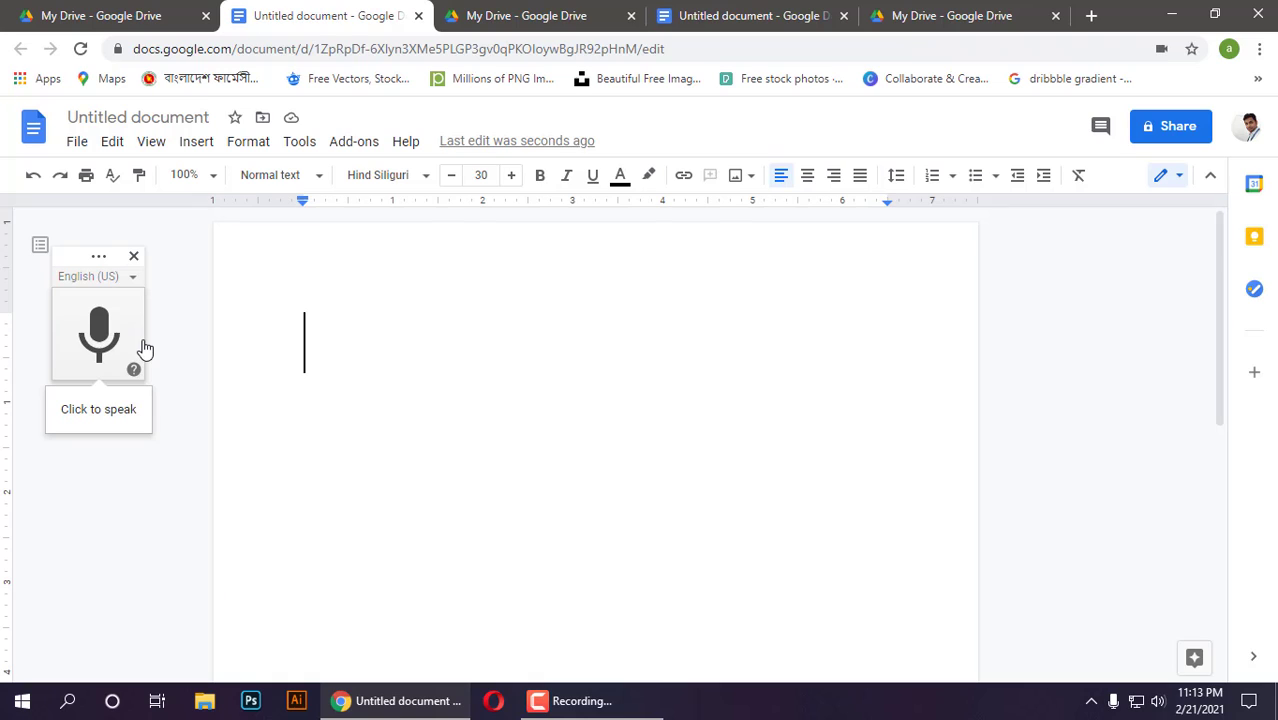
pyautogui.click(133, 280)
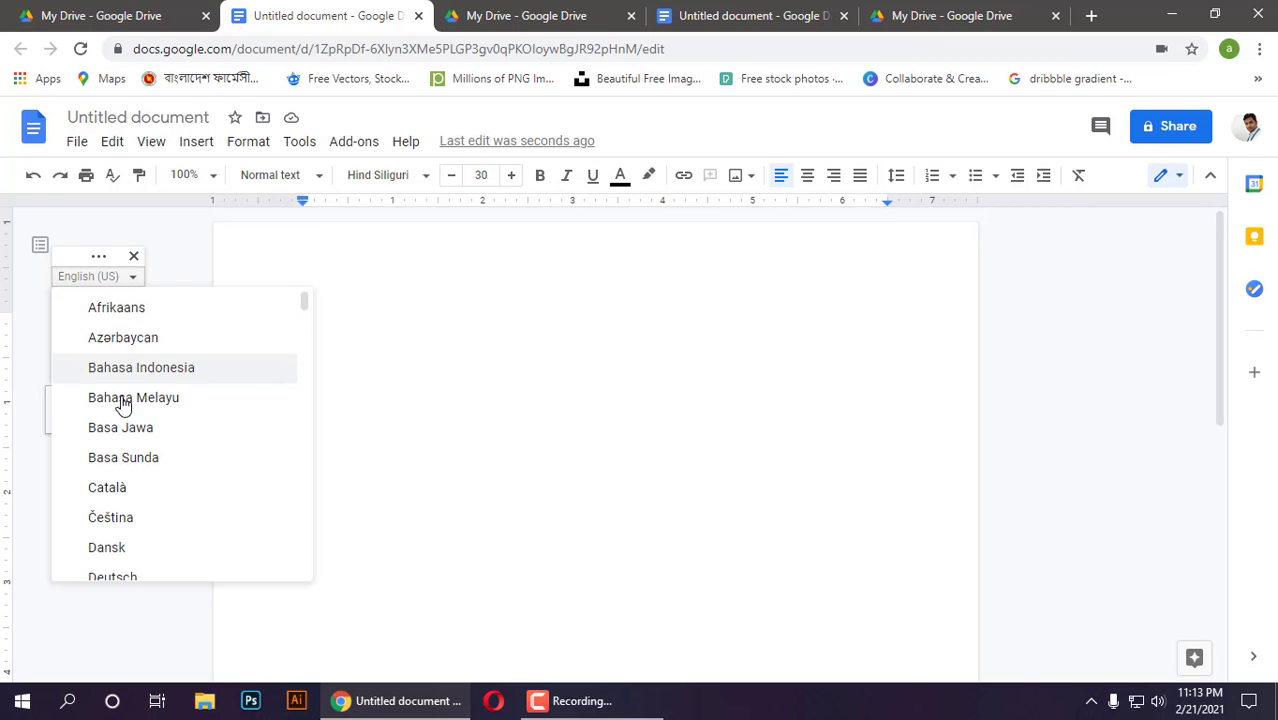
pyautogui.scroll(-5, 117, 415)
pyautogui.scroll(-15, 117, 415)
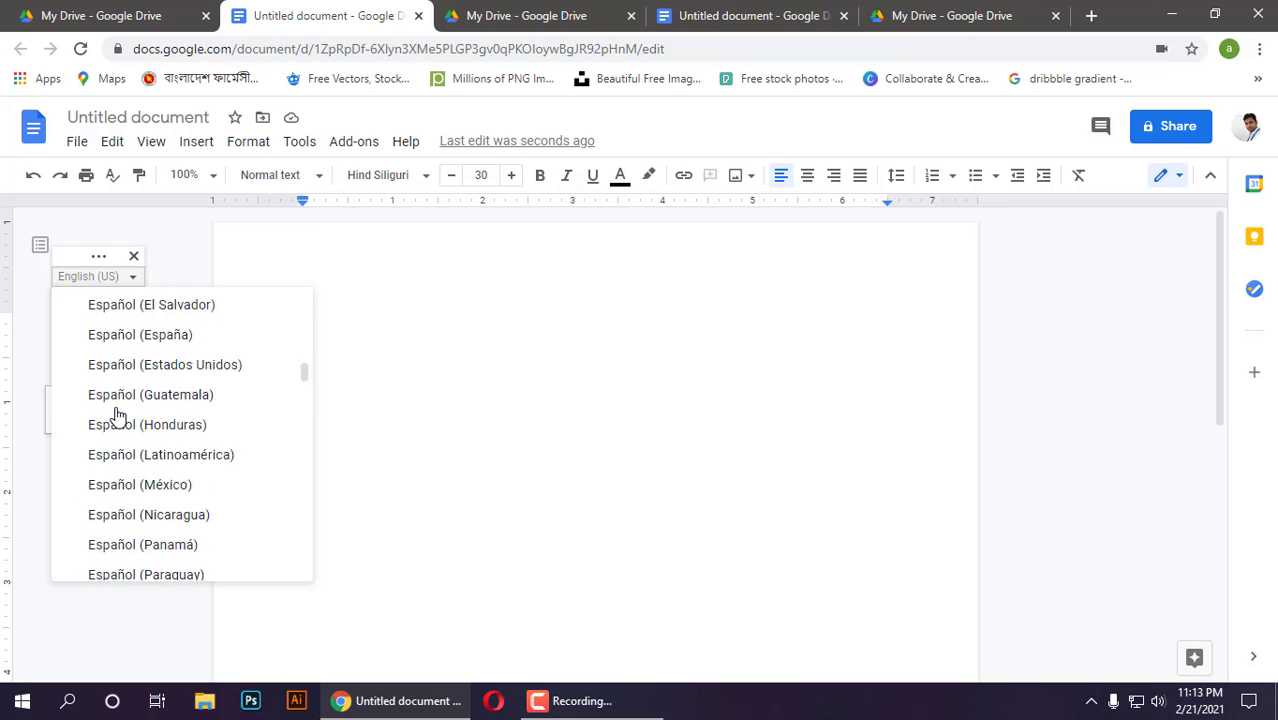
pyautogui.scroll(-10, 117, 415)
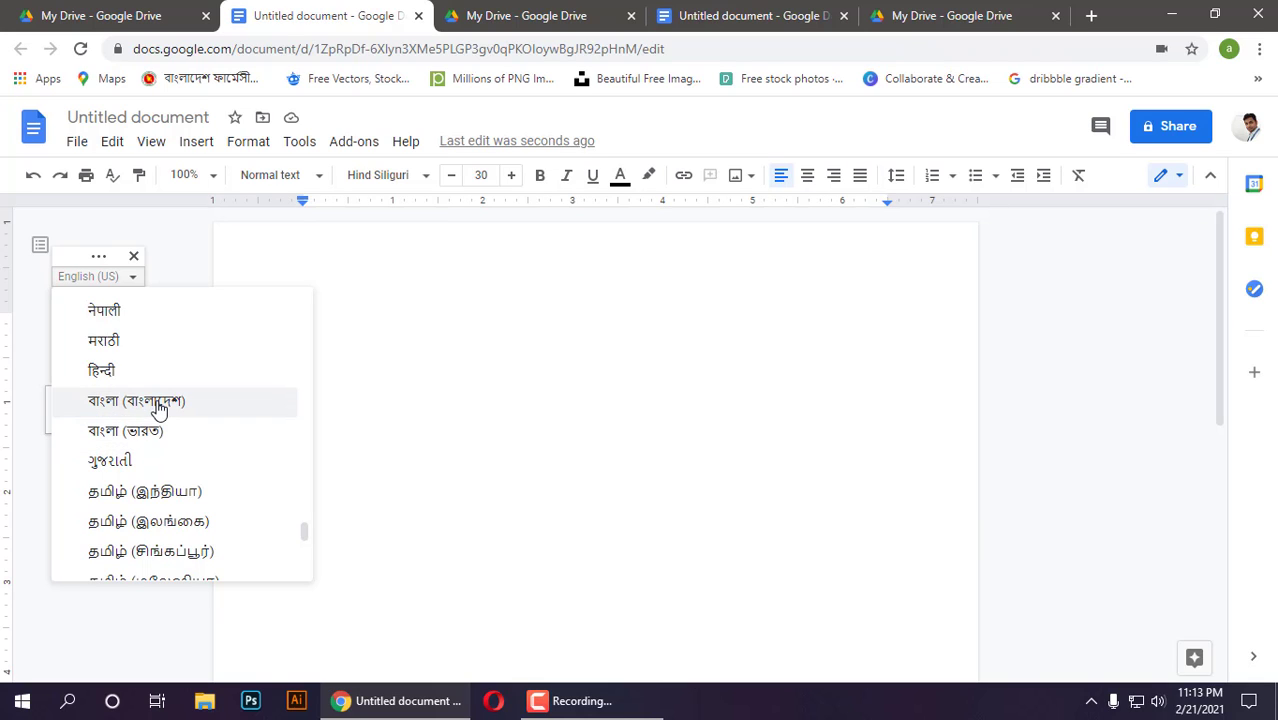
pyautogui.click(158, 402)
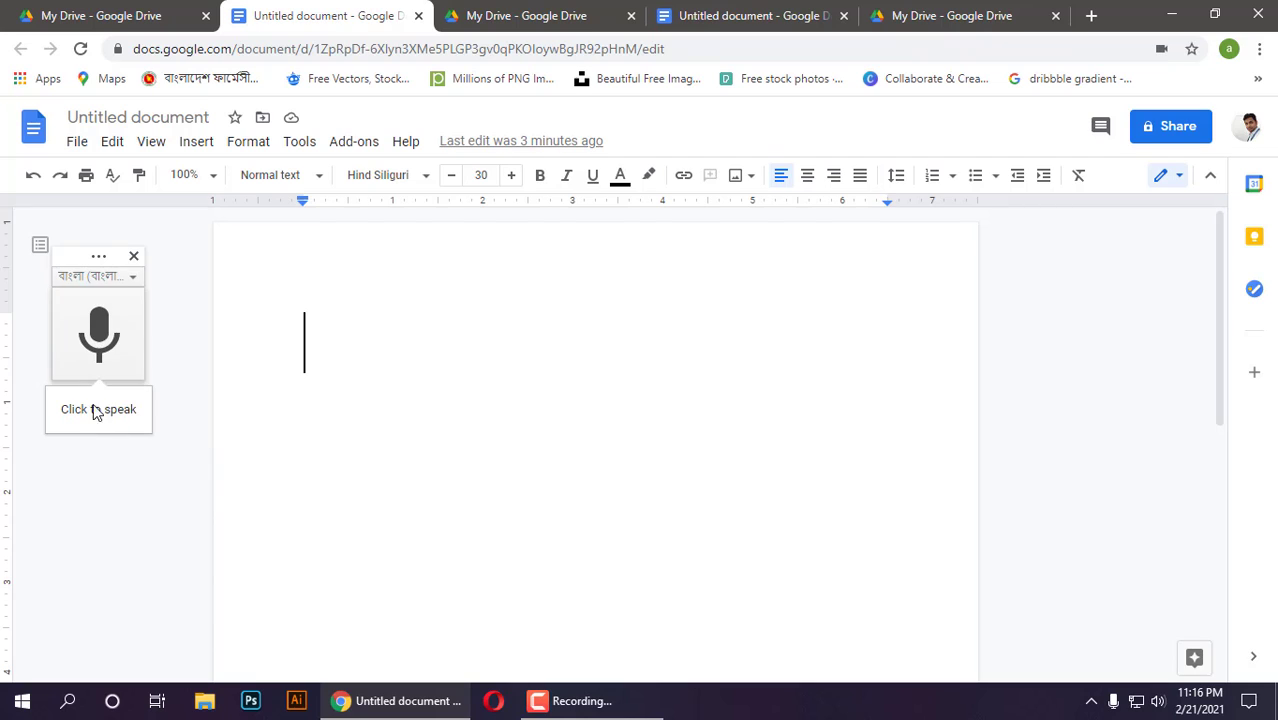
# - Dictate the Bengali passage beginning "আমার সোনার বাংলা আমি তোমায় ভালোবাসি" by voice and stop the recording
pyautogui.click(95, 335)
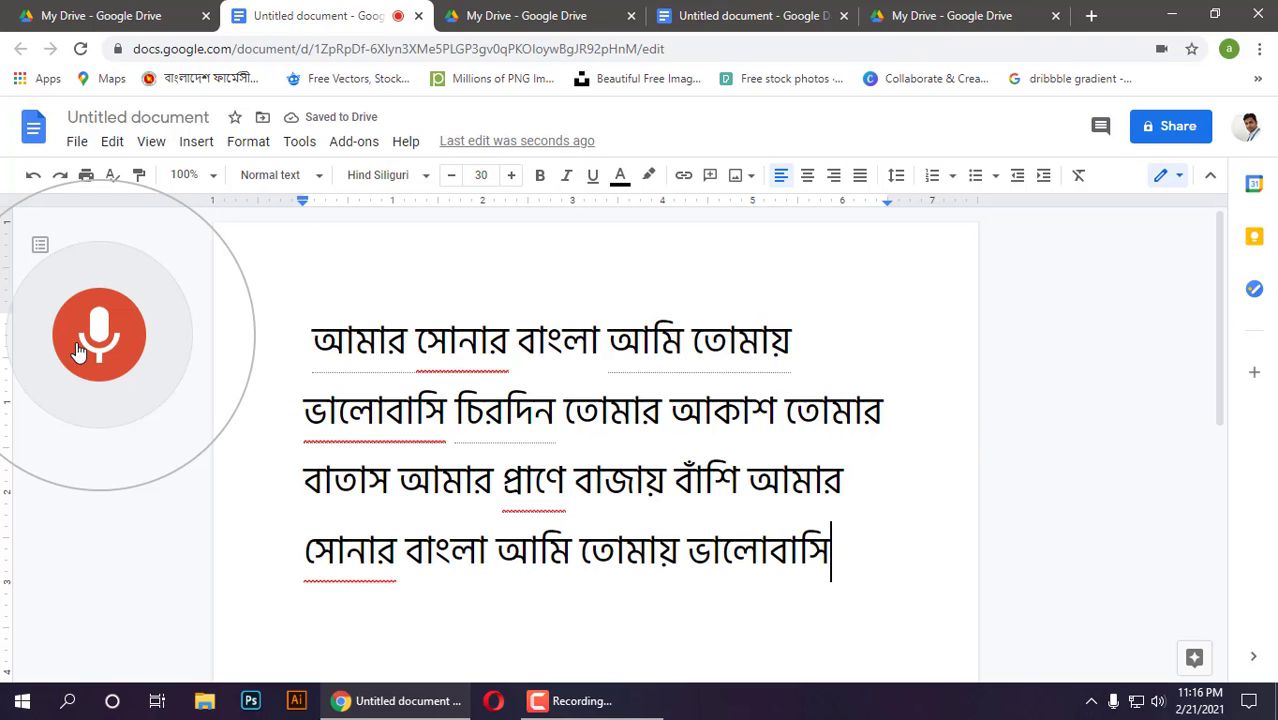
pyautogui.click(86, 332)
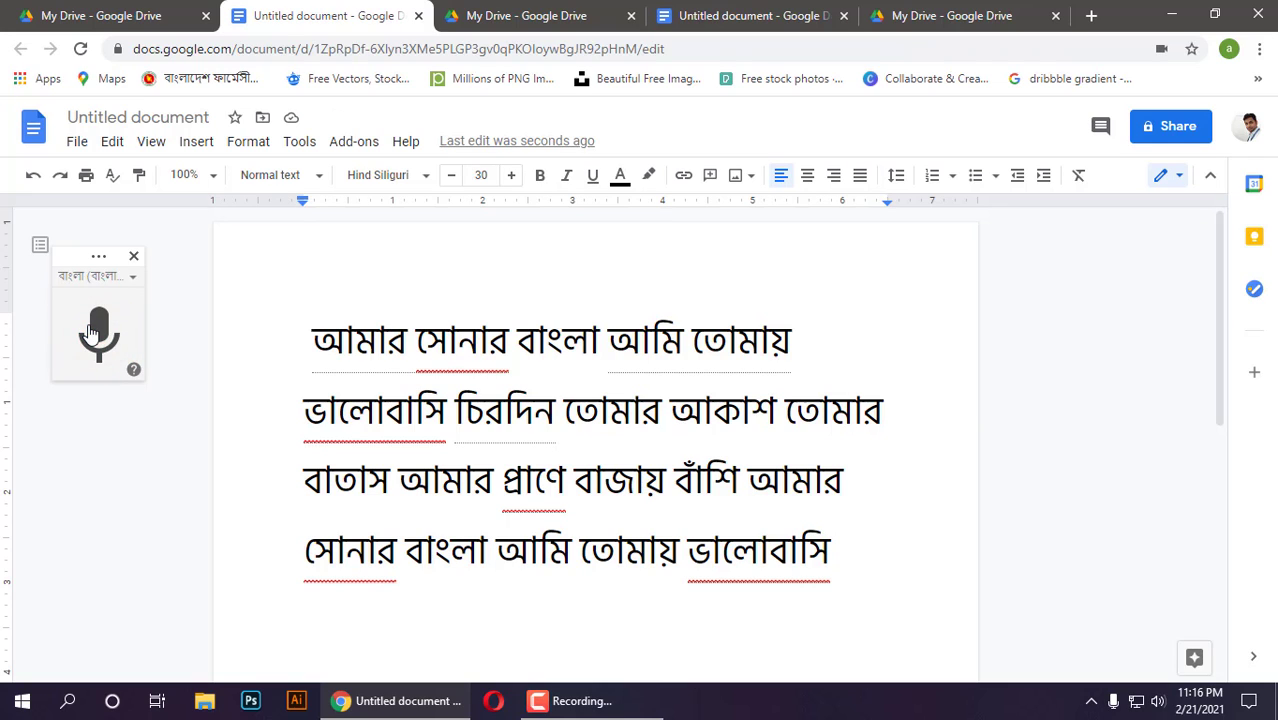
# - Select the whole dictated Bengali passage and delete it from the document
pyautogui.scroll(-1, 441, 386)
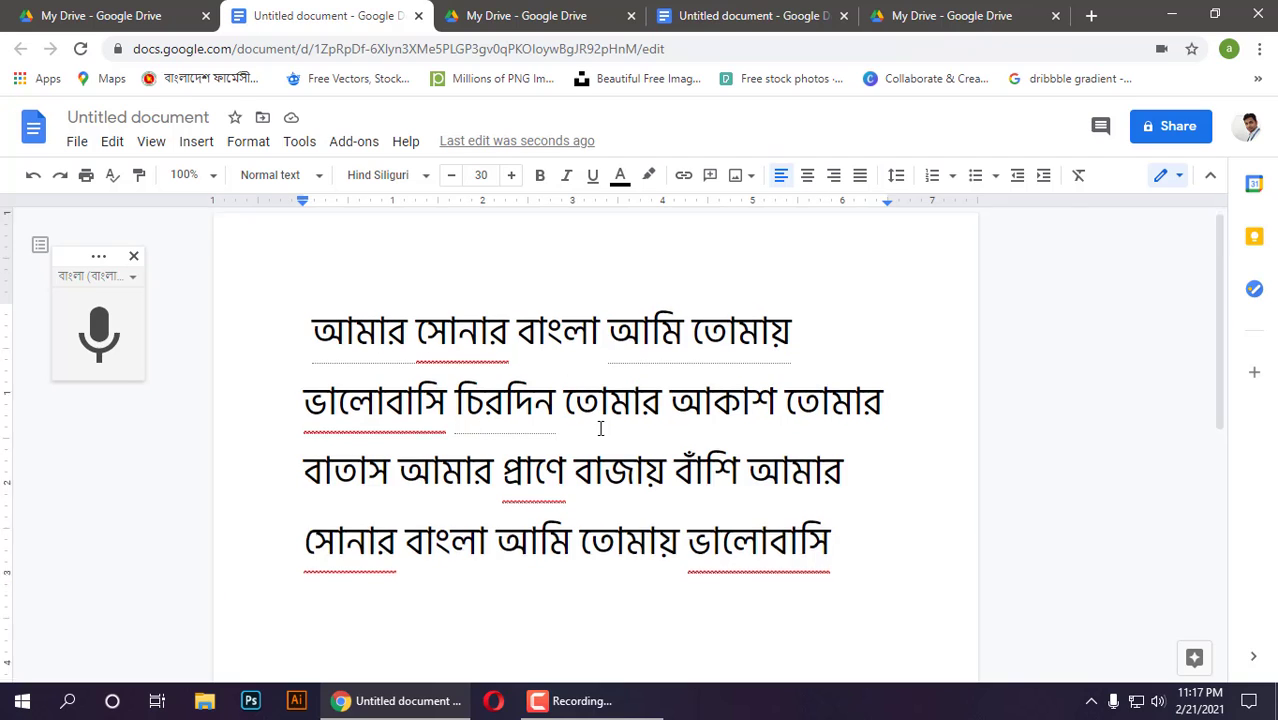
pyautogui.moveTo(826, 470); pyautogui.dragTo(320, 236)
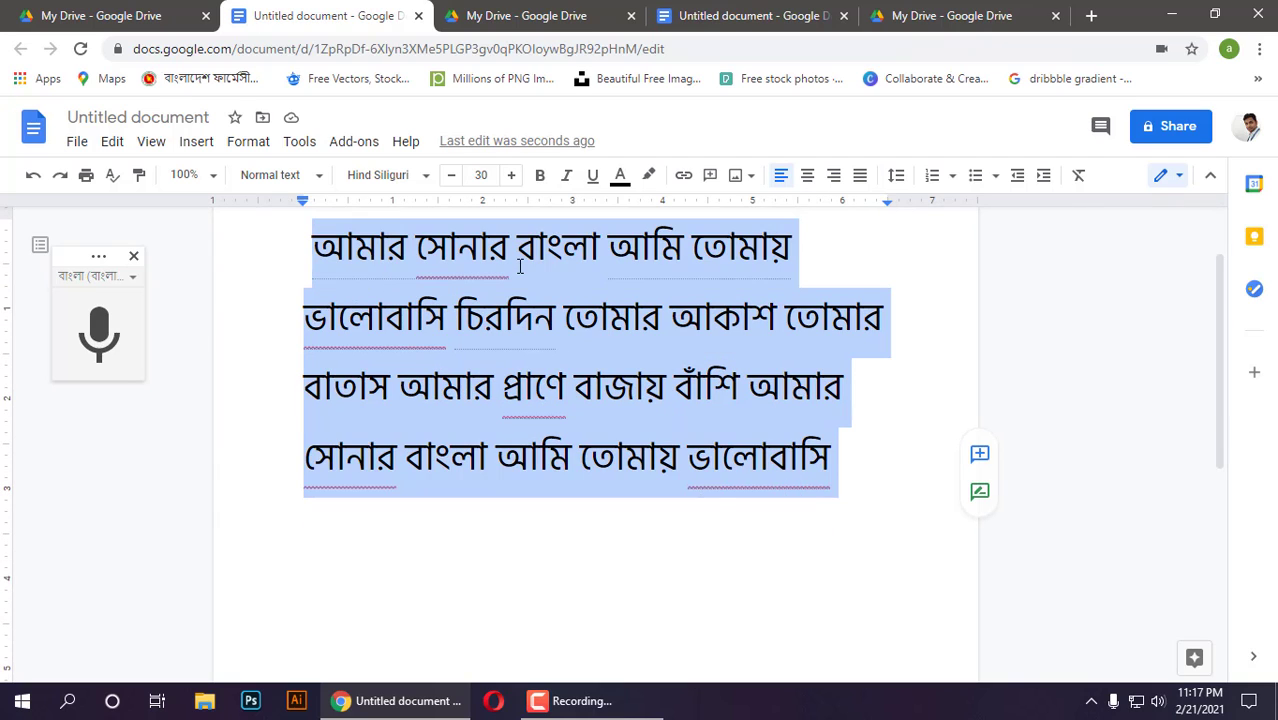
pyautogui.click(865, 442)
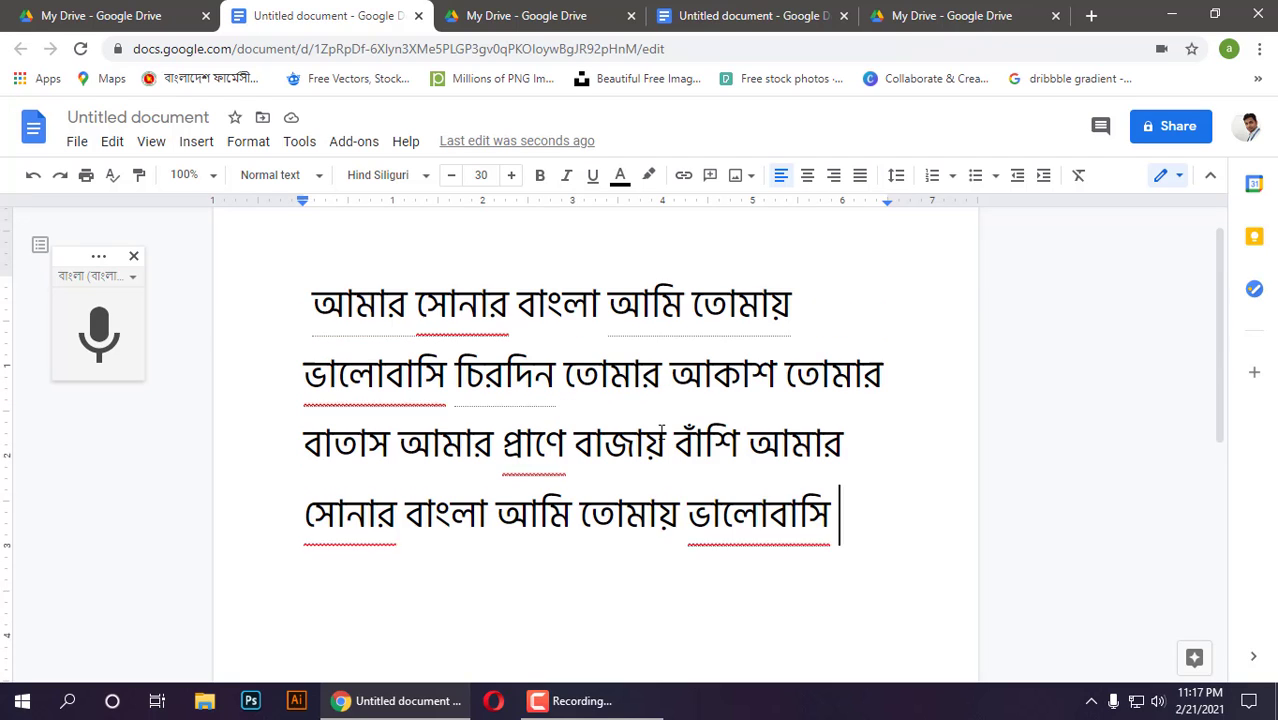
pyautogui.scroll(1, 640, 420)
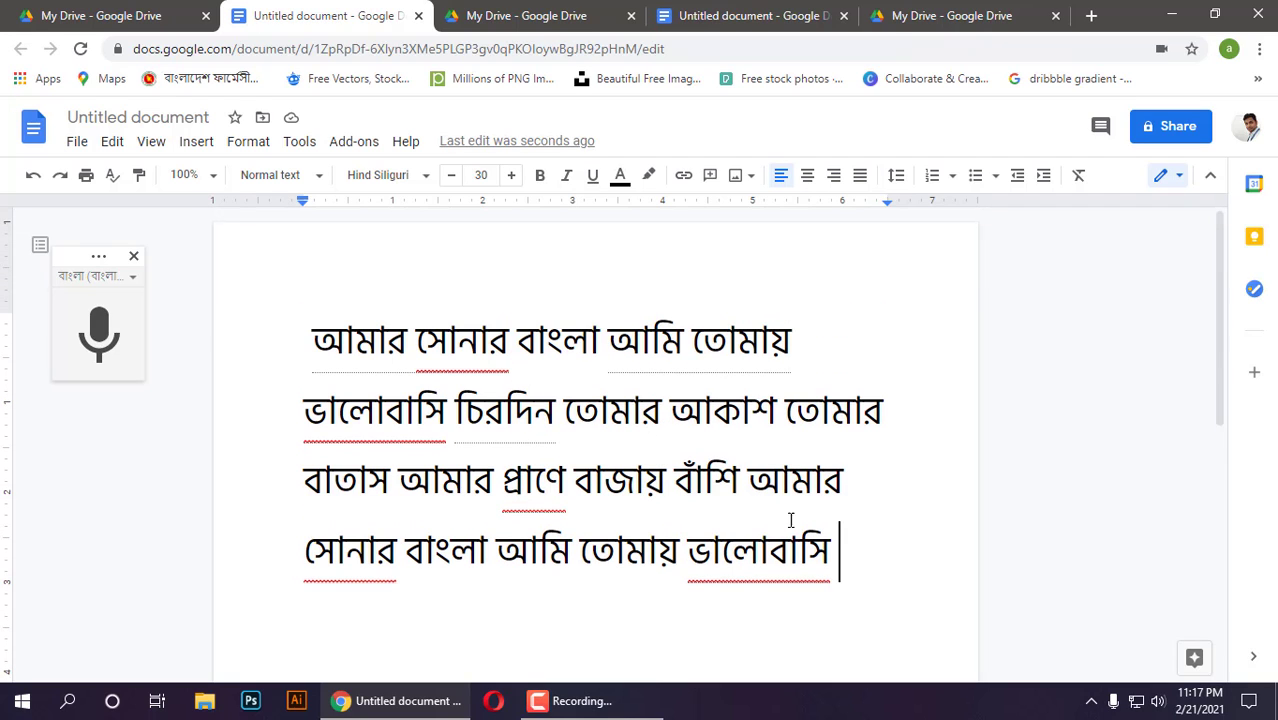
pyautogui.moveTo(842, 548); pyautogui.dragTo(330, 322)
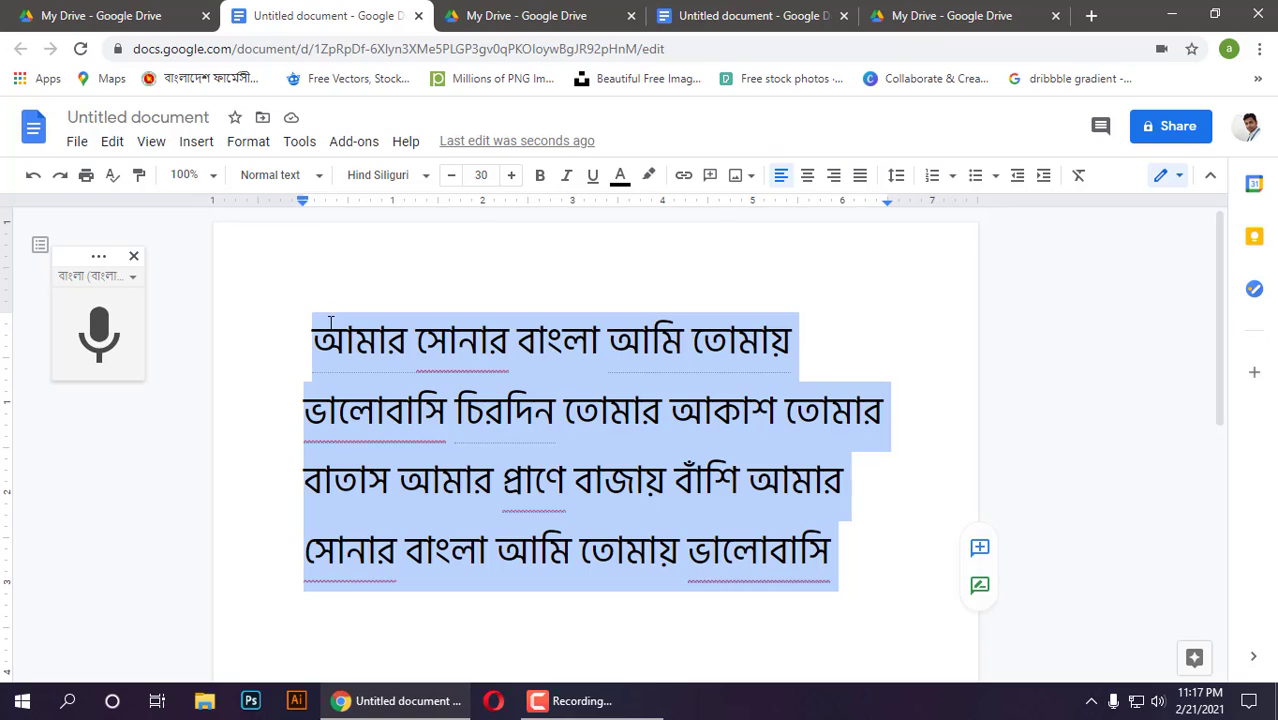
pyautogui.press('BackSpace')
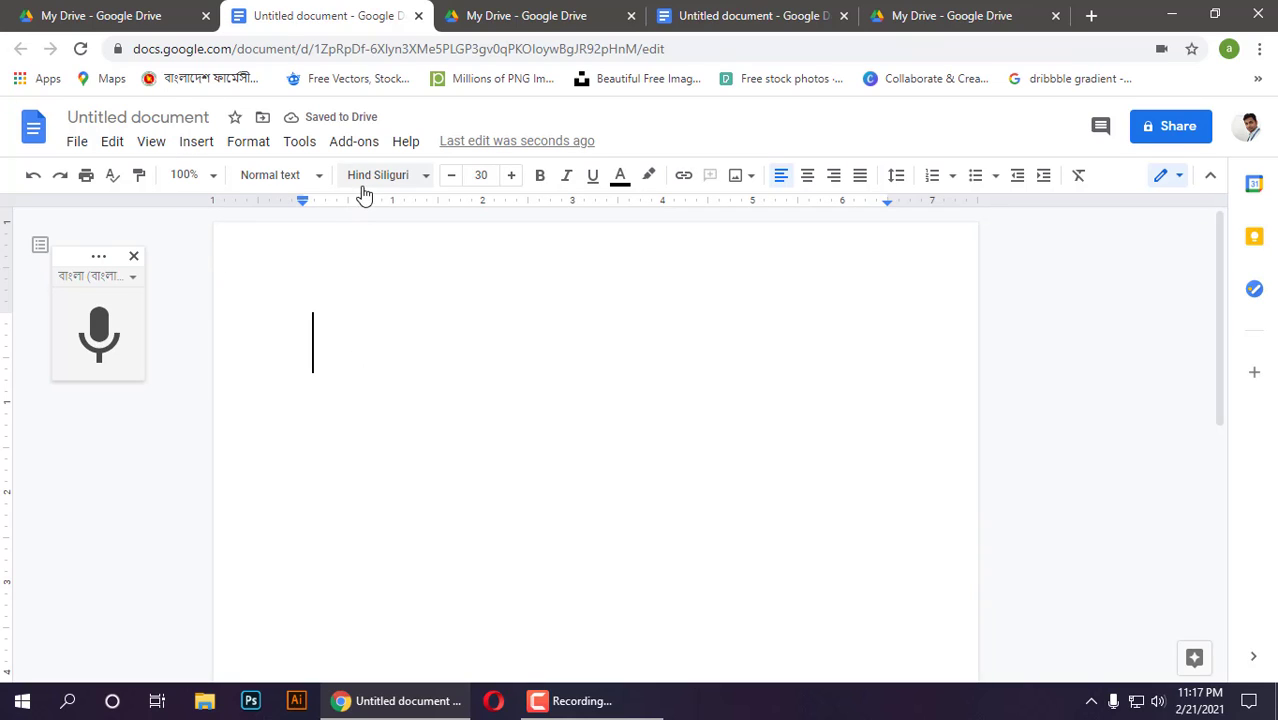
# - Try the Times New Roman font with a few sample letters and erase them
pyautogui.click(399, 177)
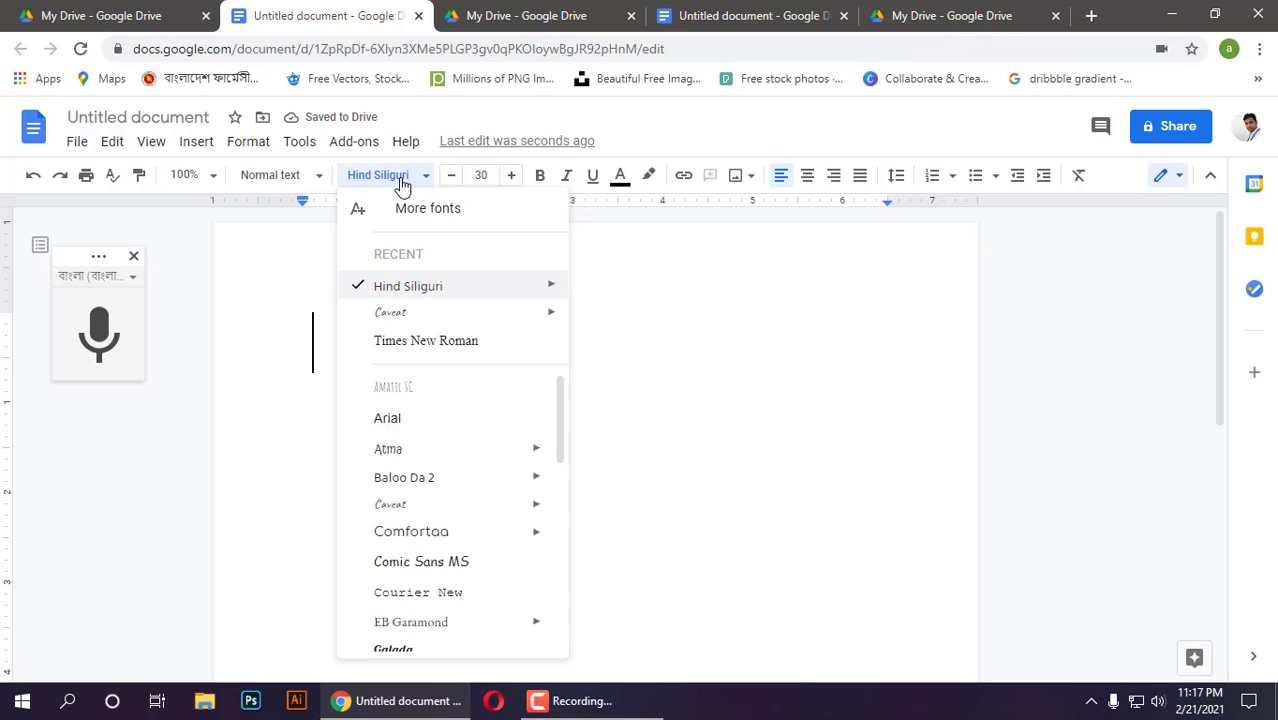
pyautogui.click(425, 342)
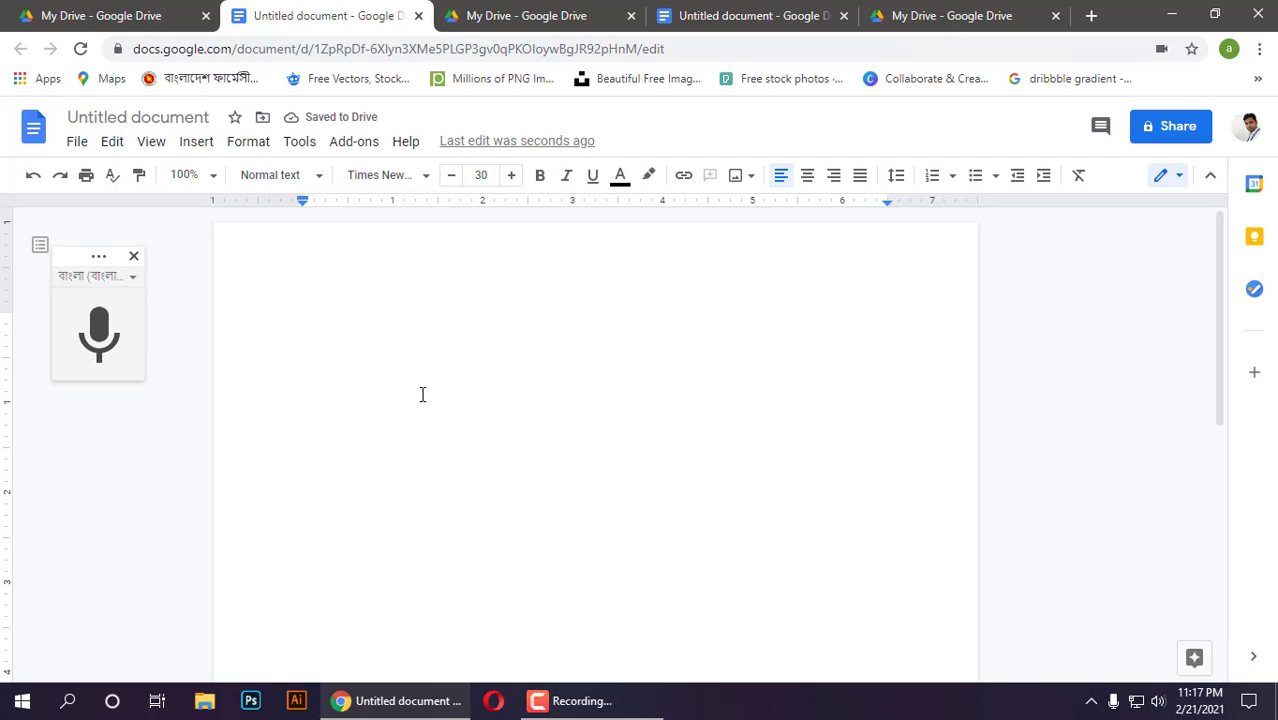
pyautogui.write('fgsdfh')
pyautogui.press('BackSpace')
pyautogui.press('BackSpace')
pyautogui.press('BackSpace')
pyautogui.press('BackSpace')
pyautogui.press('BackSpace')
pyautogui.press('BackSpace')
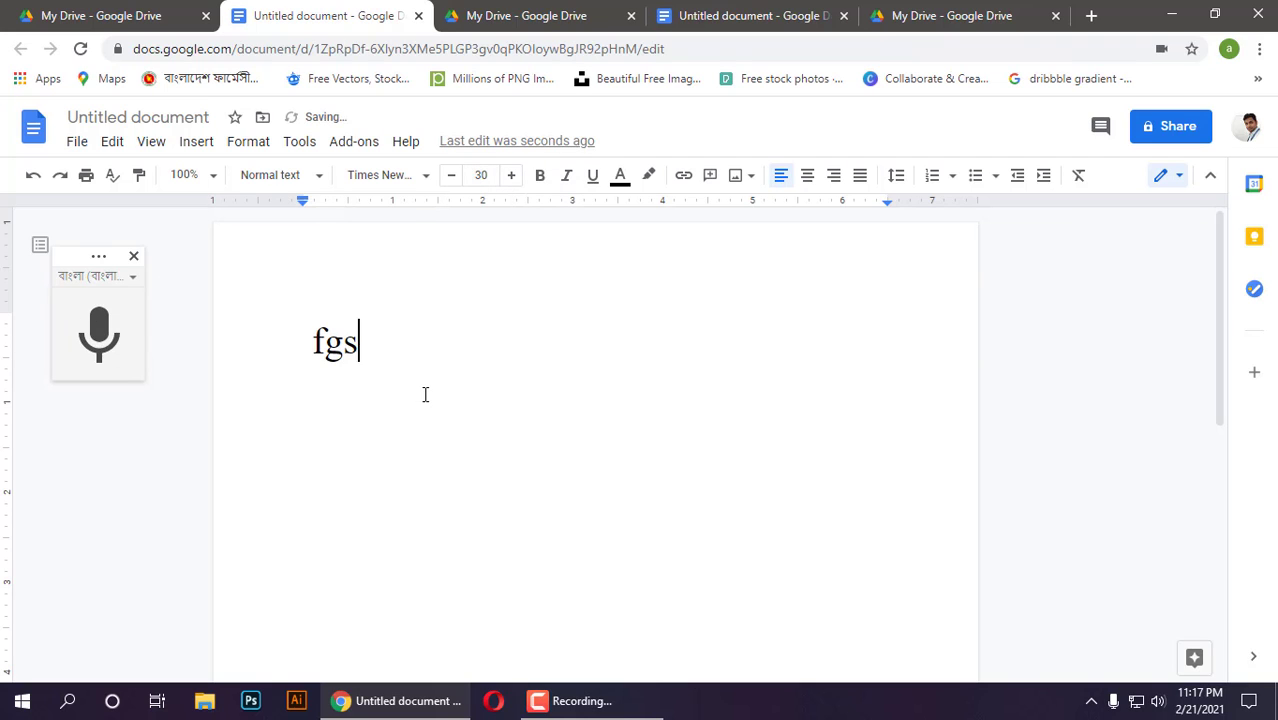
# - Change the voice typing language to English (United States)
pyautogui.click(134, 280)
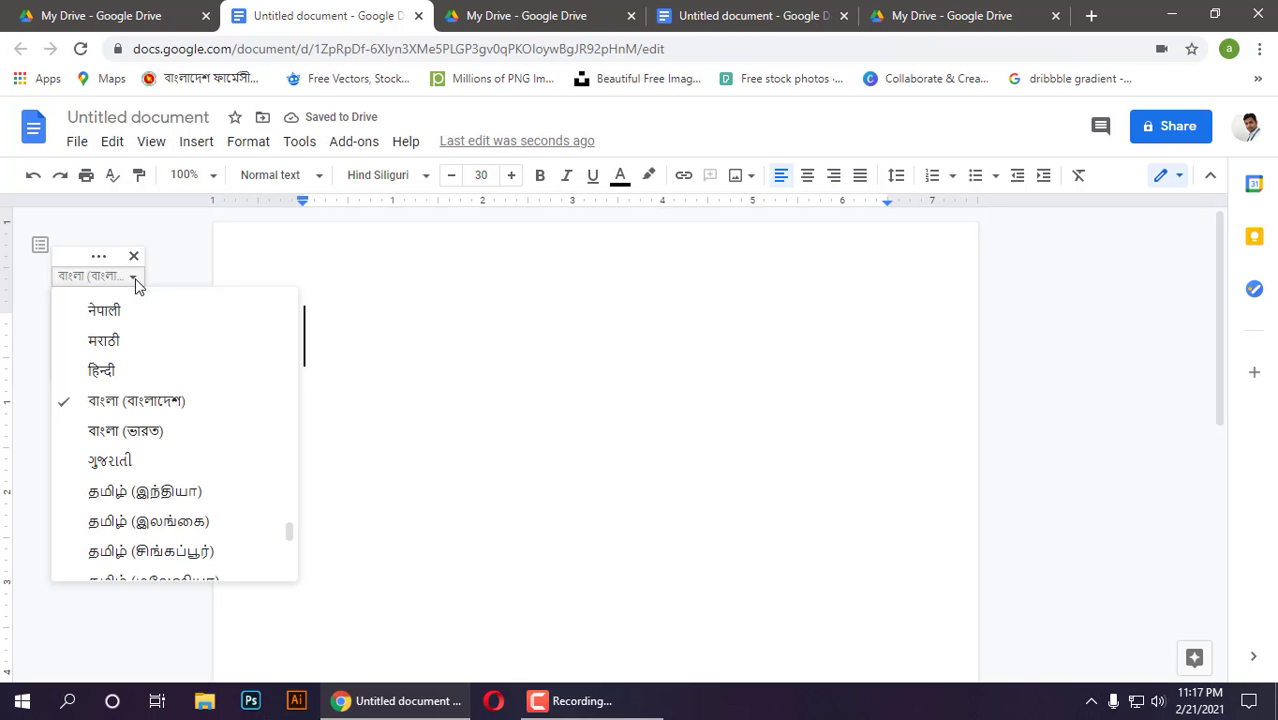
pyautogui.scroll(20, 147, 440)
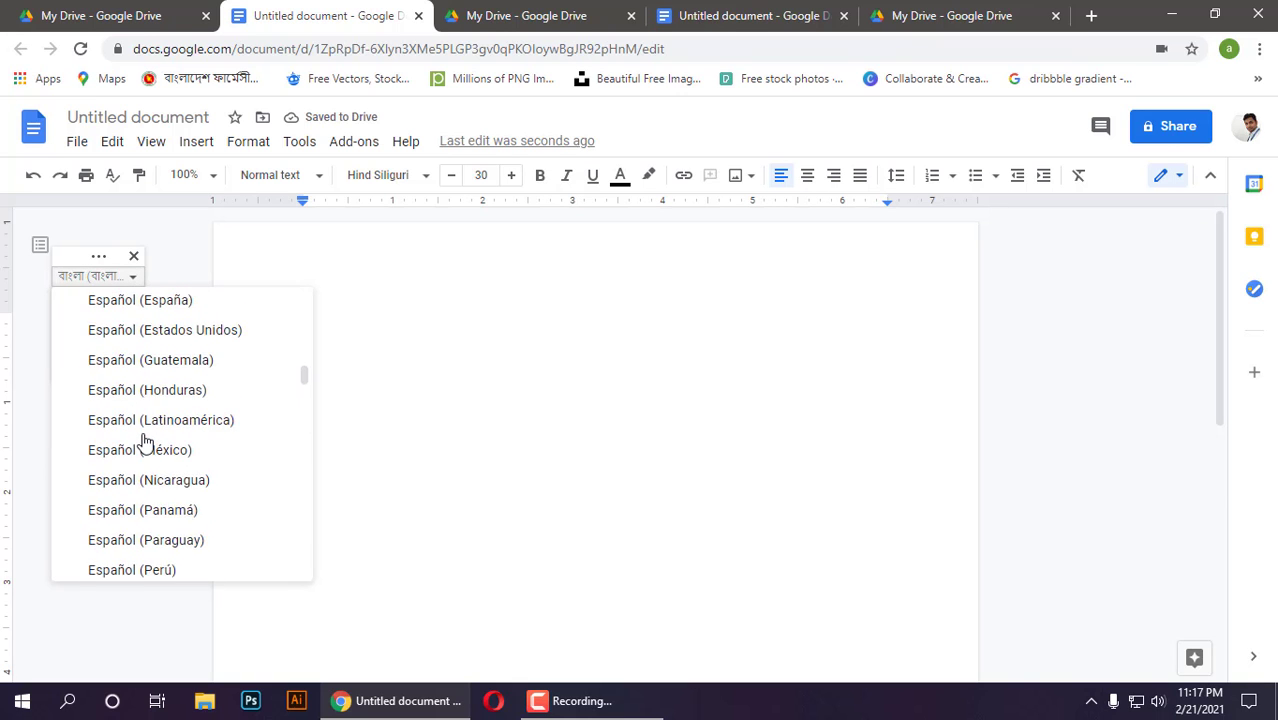
pyautogui.scroll(-3, 145, 440)
pyautogui.scroll(3, 145, 440)
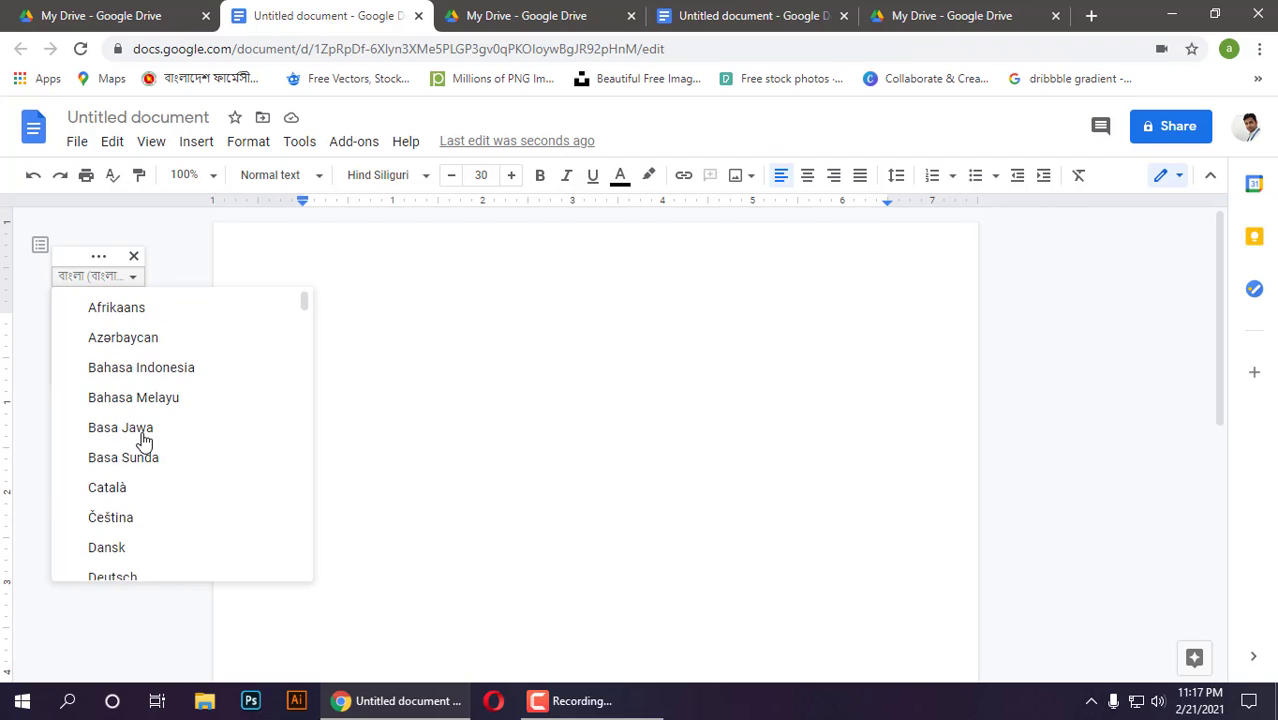
pyautogui.scroll(-8, 145, 440)
pyautogui.scroll(1, 170, 432)
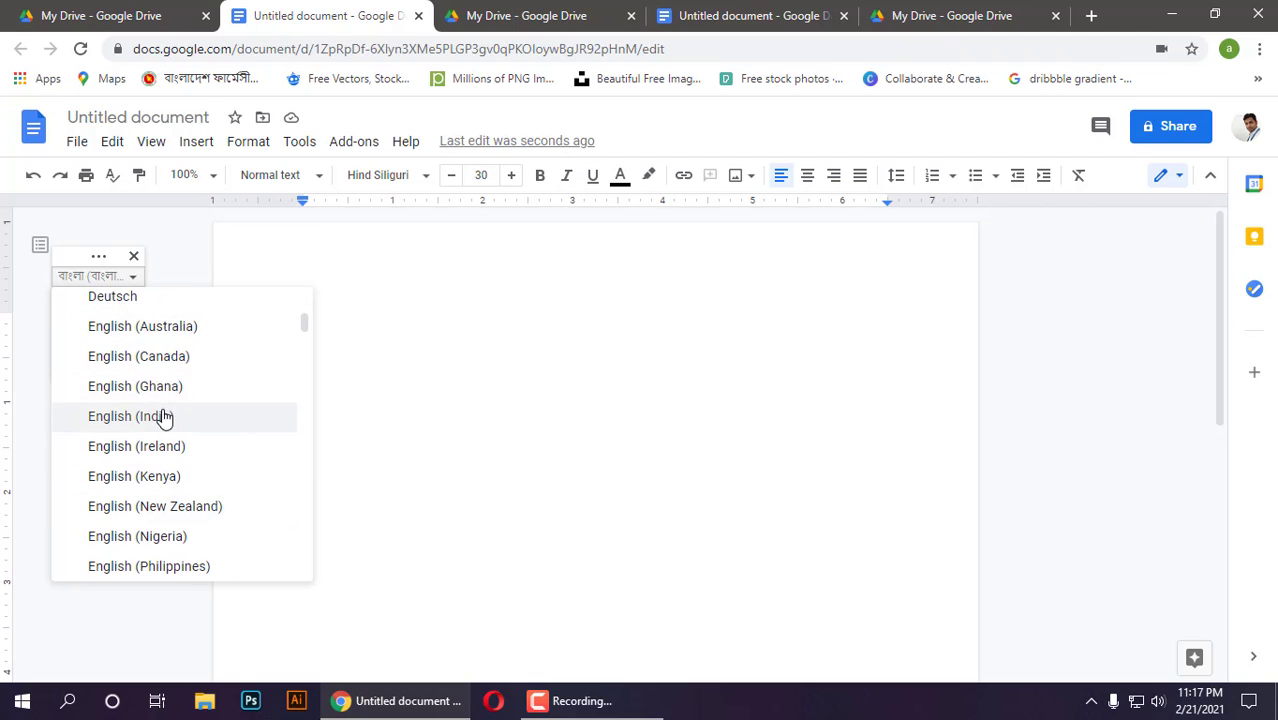
pyautogui.scroll(-2, 163, 417)
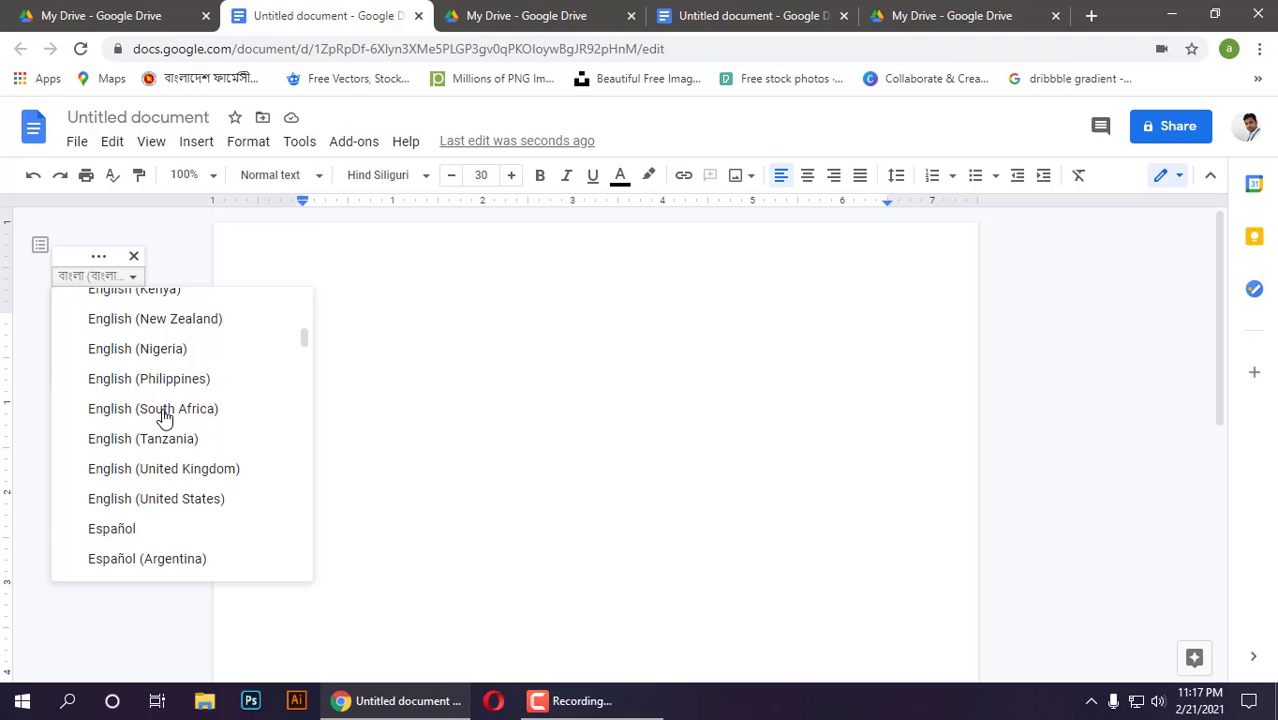
pyautogui.click(204, 506)
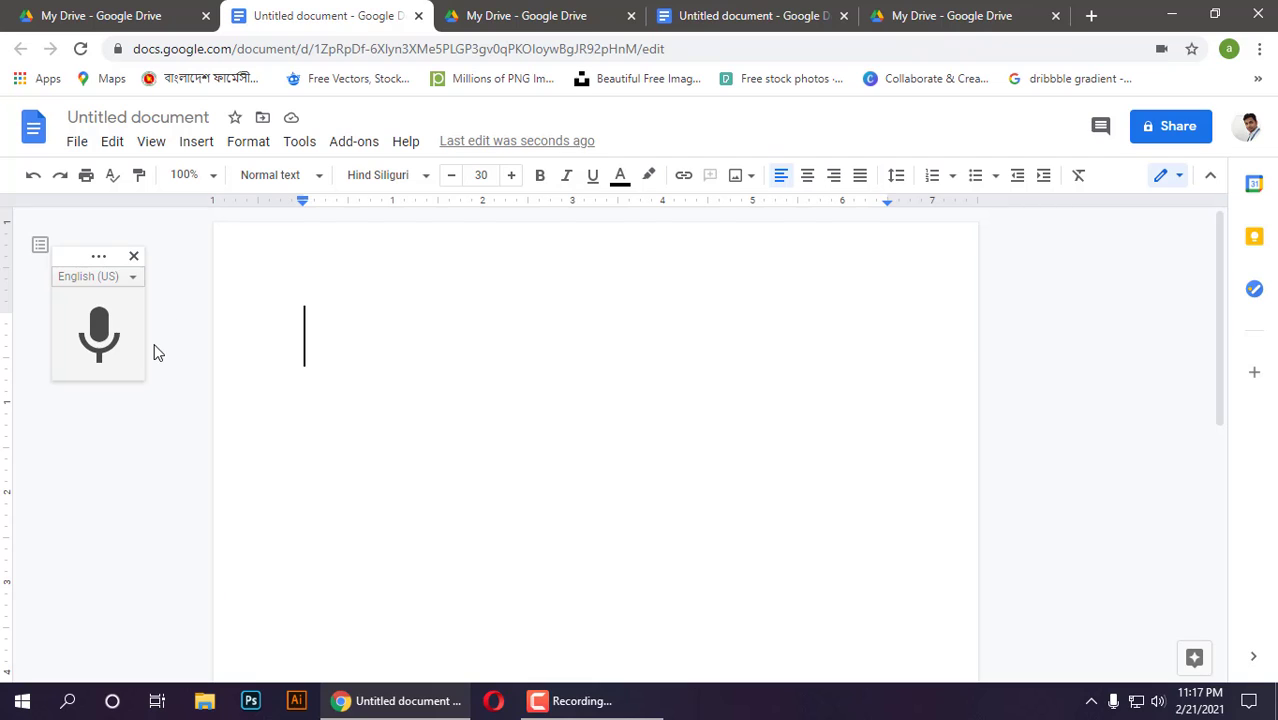
# - Dictate a short English self-introduction by voice, from "Hello" to "nice to meet you", and stop the recording
pyautogui.click(98, 330)
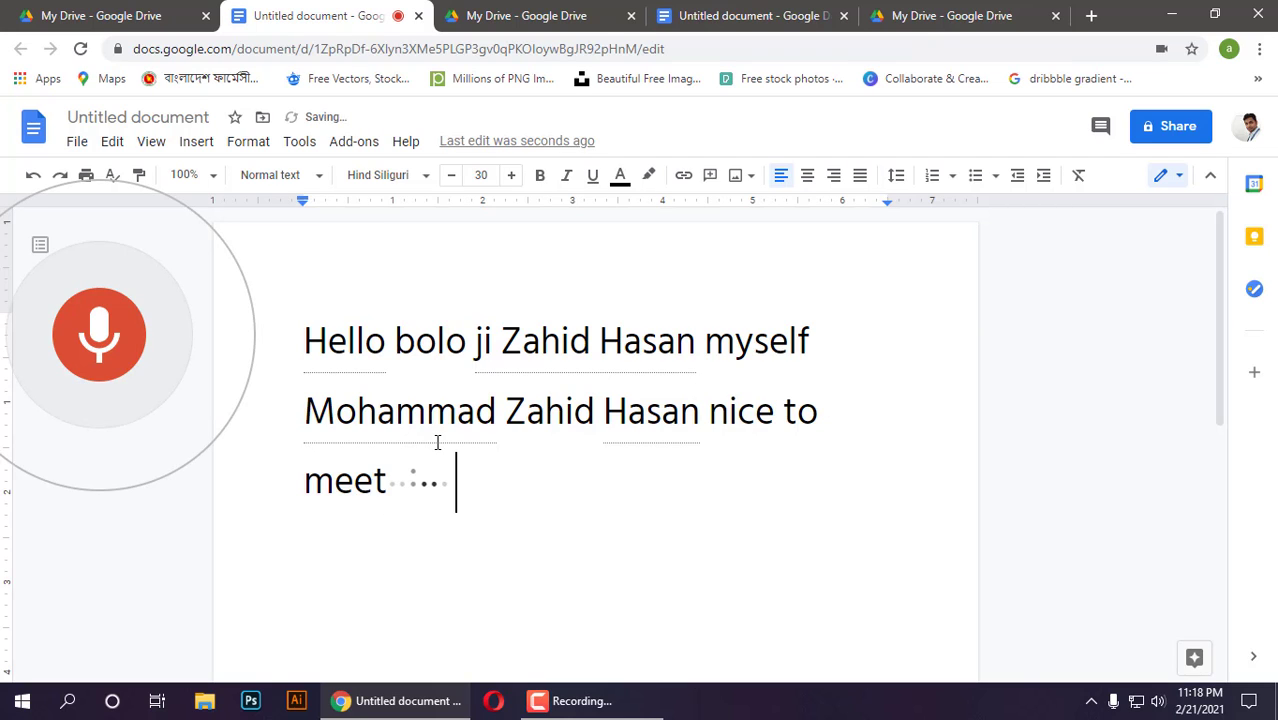
pyautogui.click(100, 340)
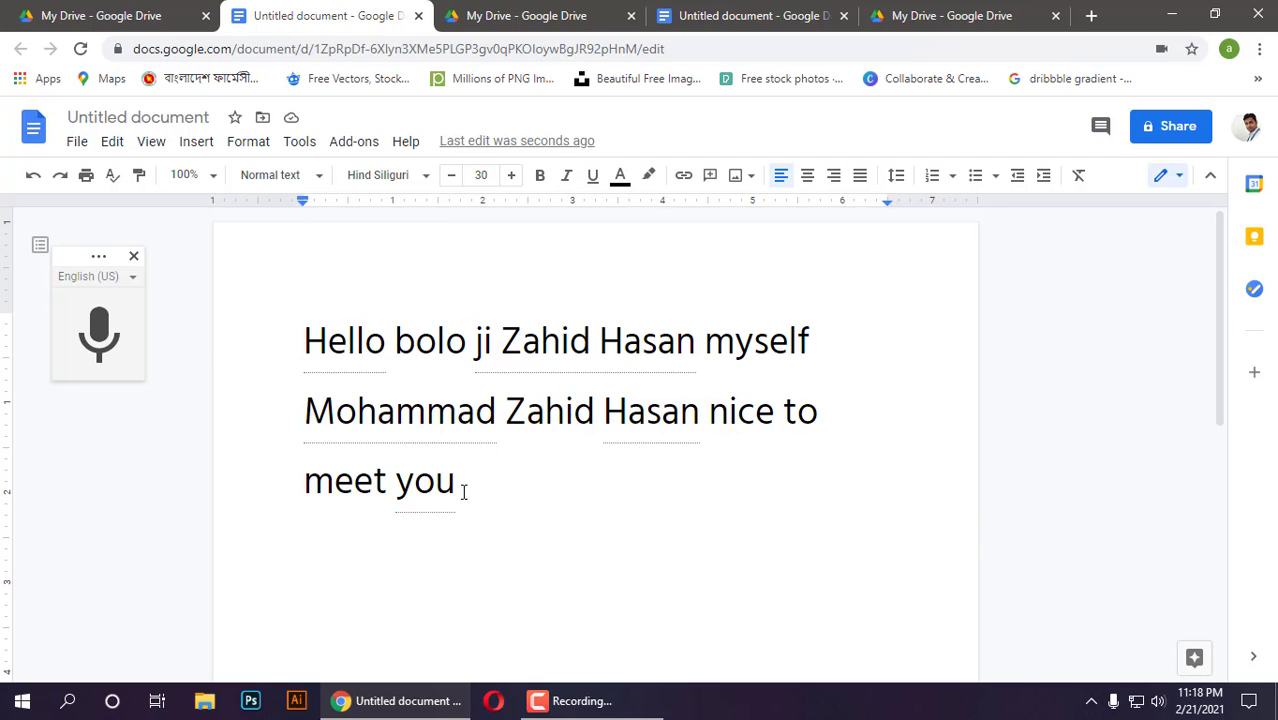
# - Delete the misheard word "bolo" after "Hello" in the dictated text
pyautogui.moveTo(466, 482); pyautogui.dragTo(318, 342)
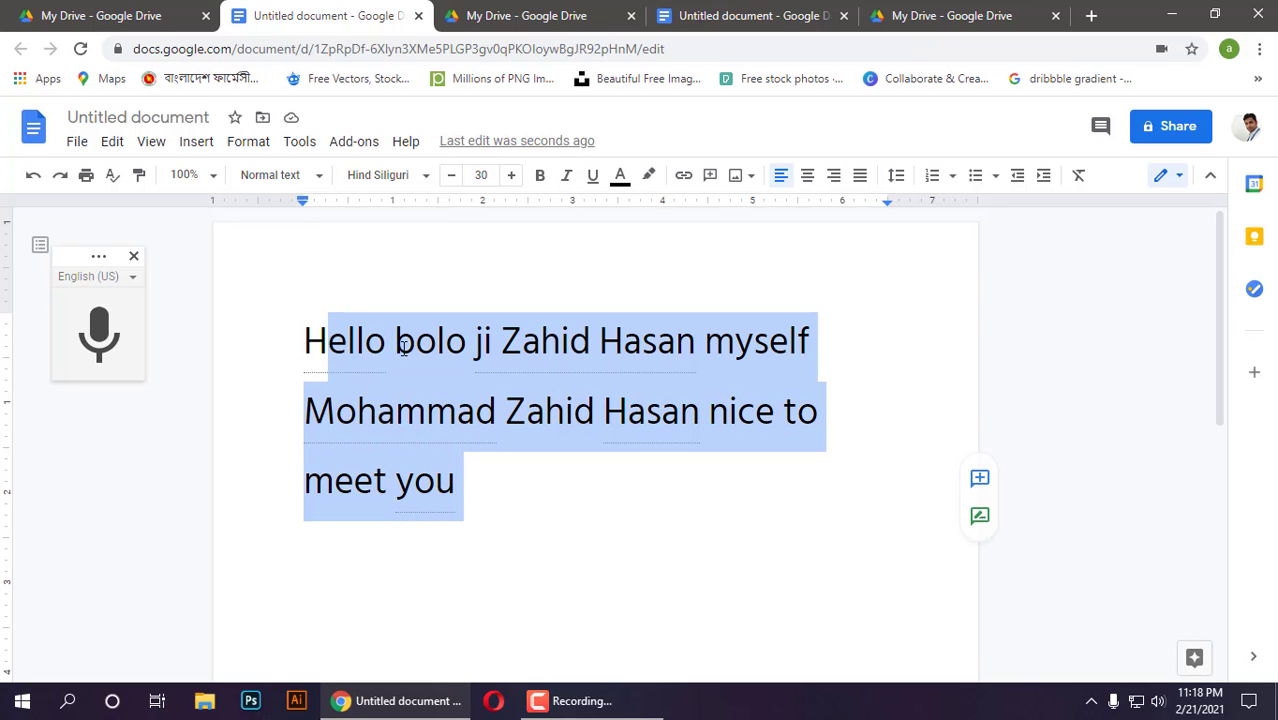
pyautogui.click(476, 360)
pyautogui.moveTo(470, 343); pyautogui.dragTo(398, 342)
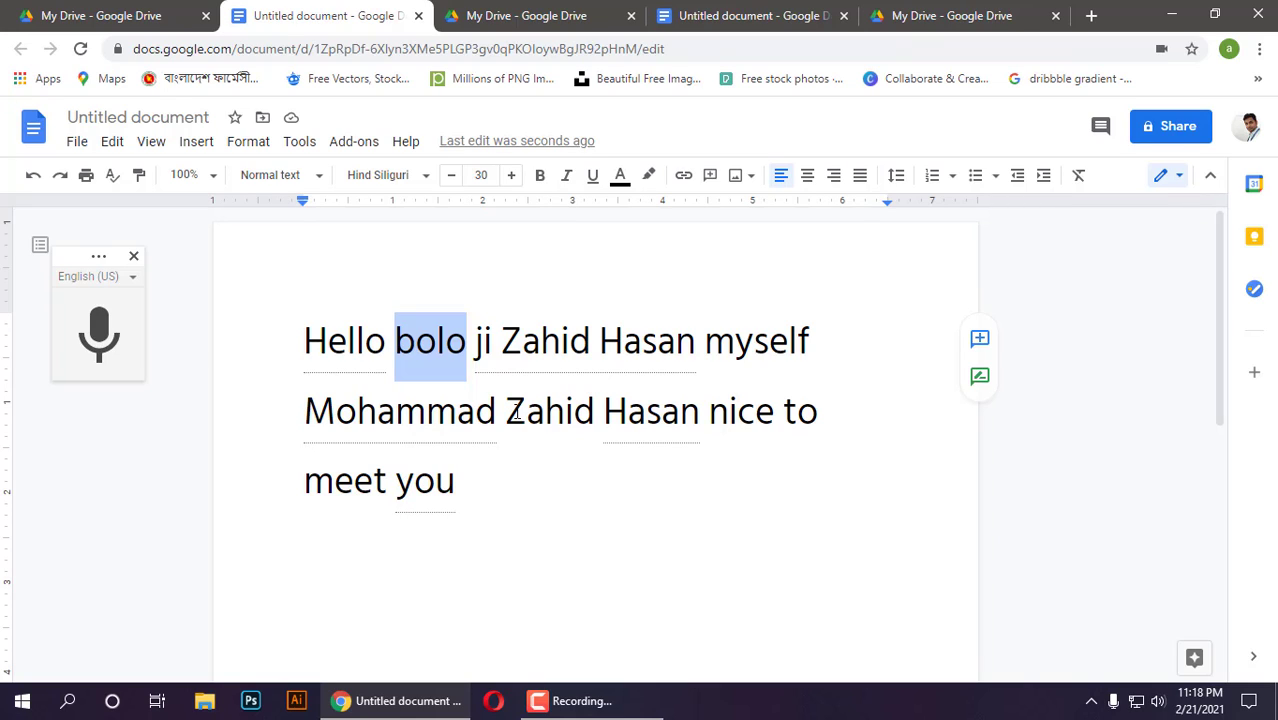
pyautogui.click(473, 347)
pyautogui.hotkey('shift', 'Left')
pyautogui.hotkey('shift', 'Left')
pyautogui.hotkey('shift', 'Left')
pyautogui.hotkey('shift', 'Left')
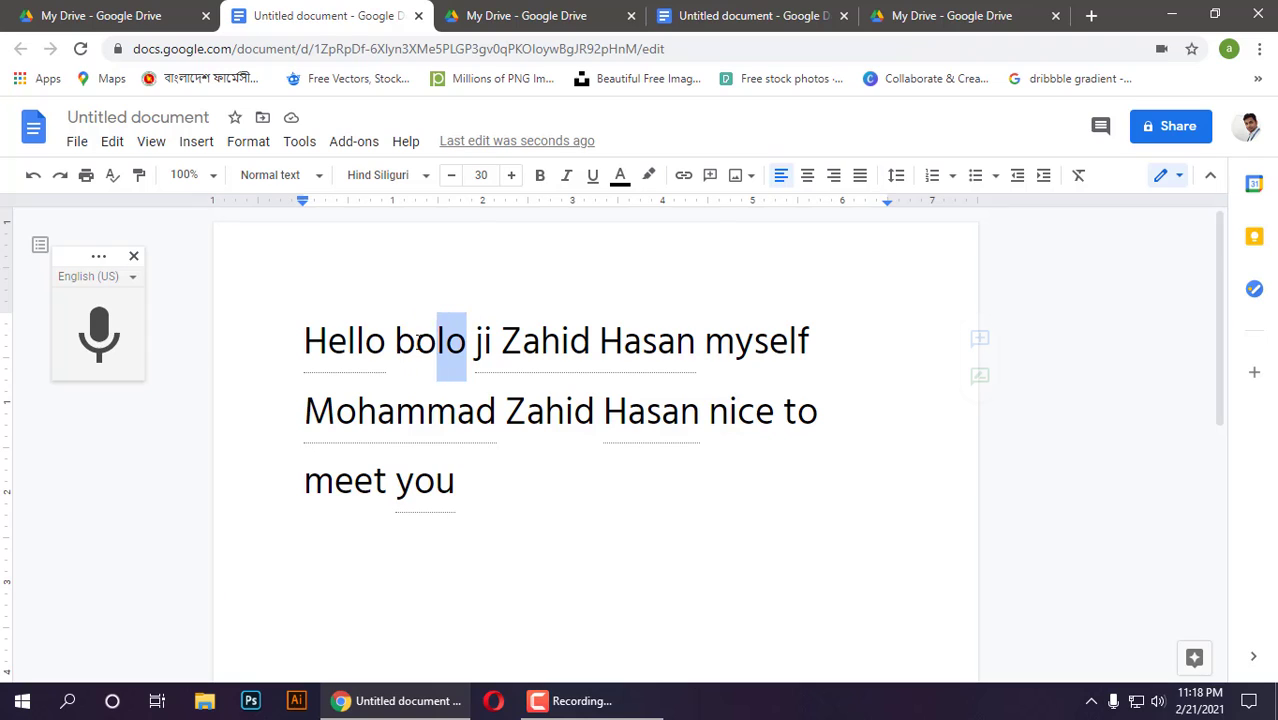
pyautogui.press('BackSpace')
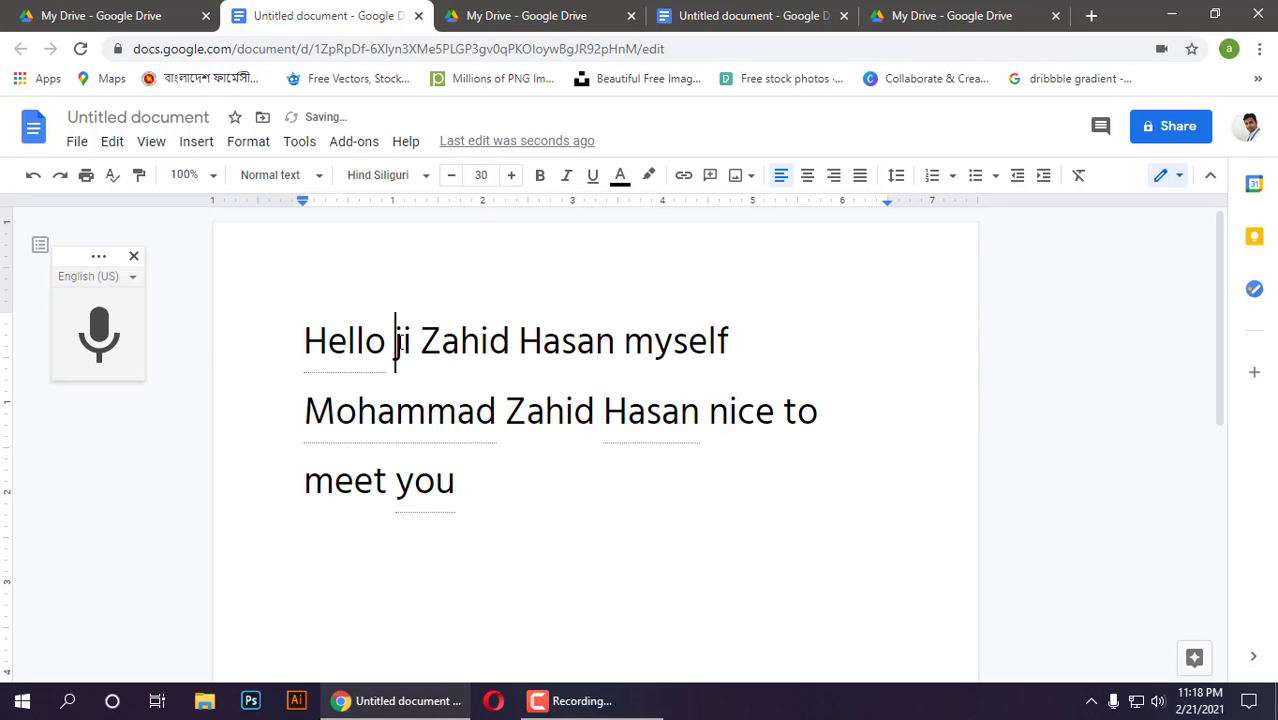